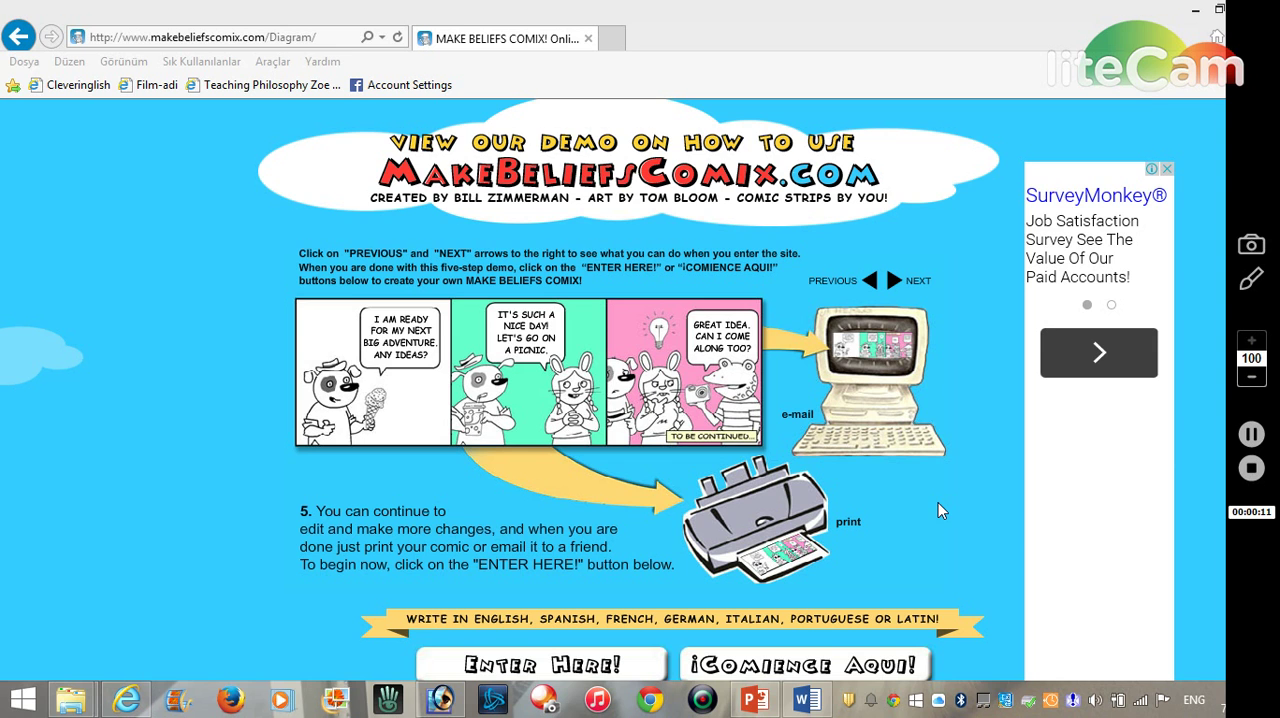
# - Enter the English comic creator, name the comic "test for presentation" and fill in the author's name
pyautogui.click(522, 670)
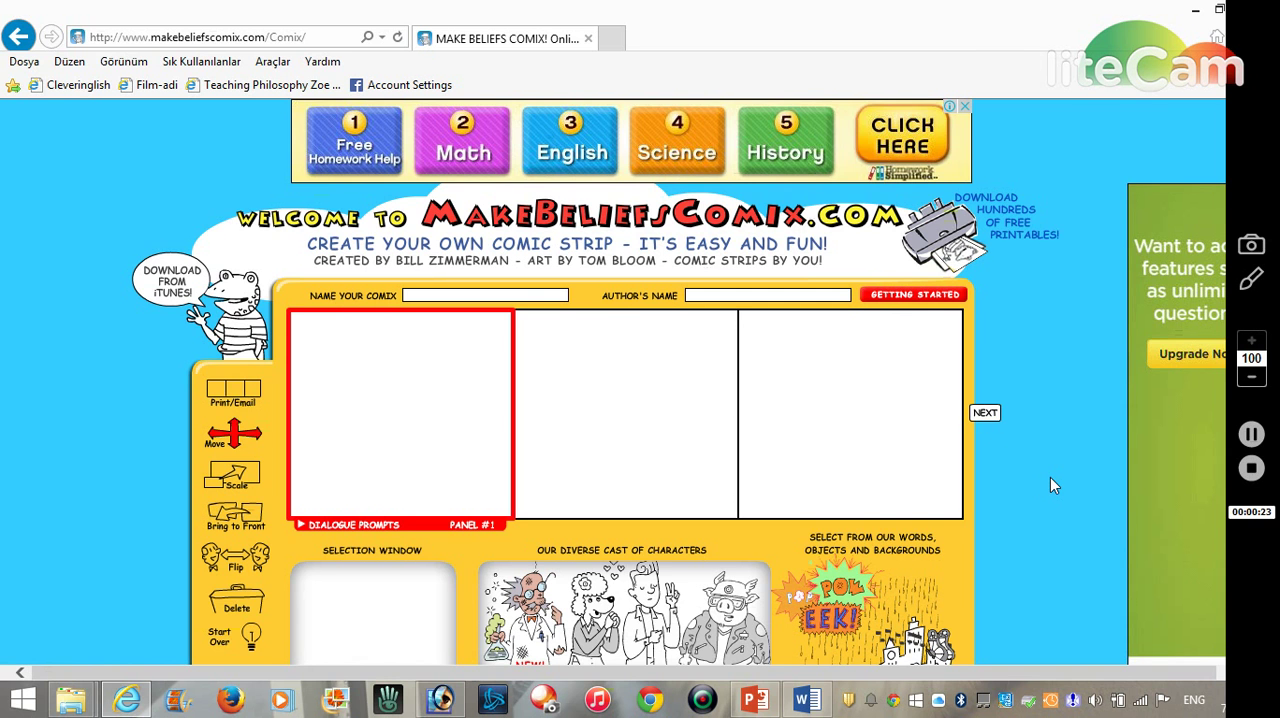
pyautogui.scroll(-1, 1050, 485)
pyautogui.scroll(-1, 1050, 477)
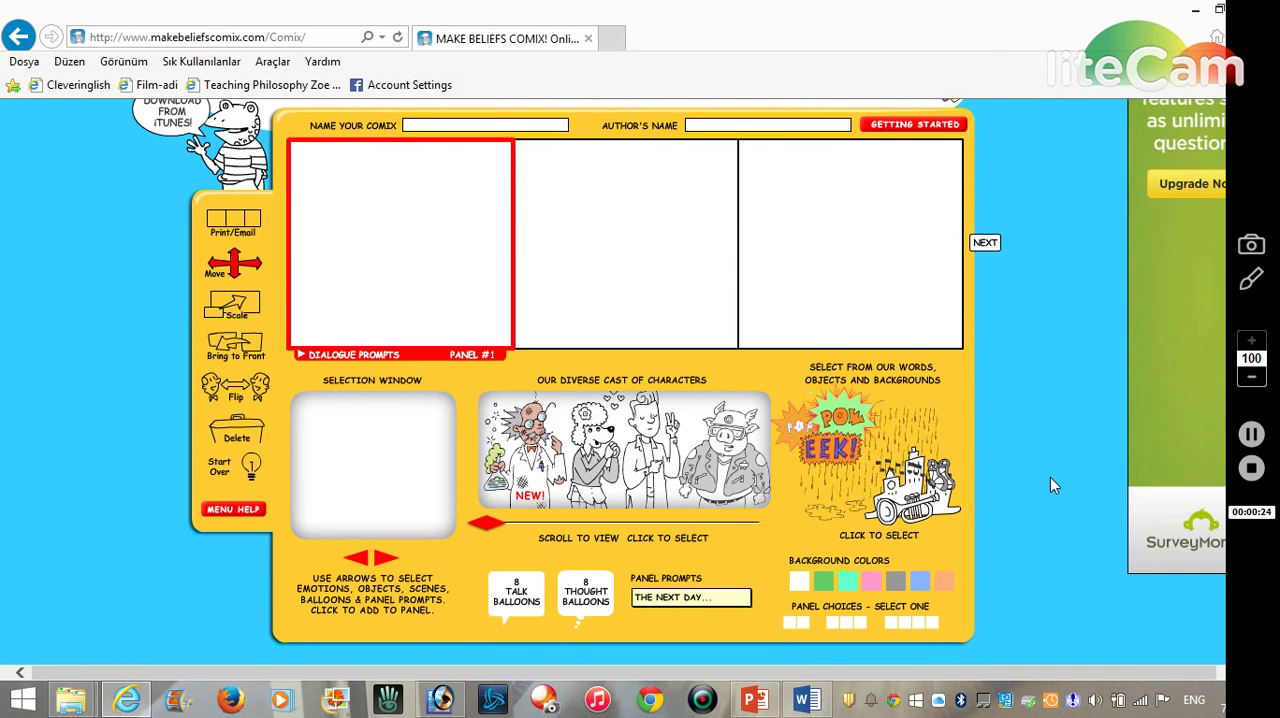
pyautogui.scroll(1, 1050, 477)
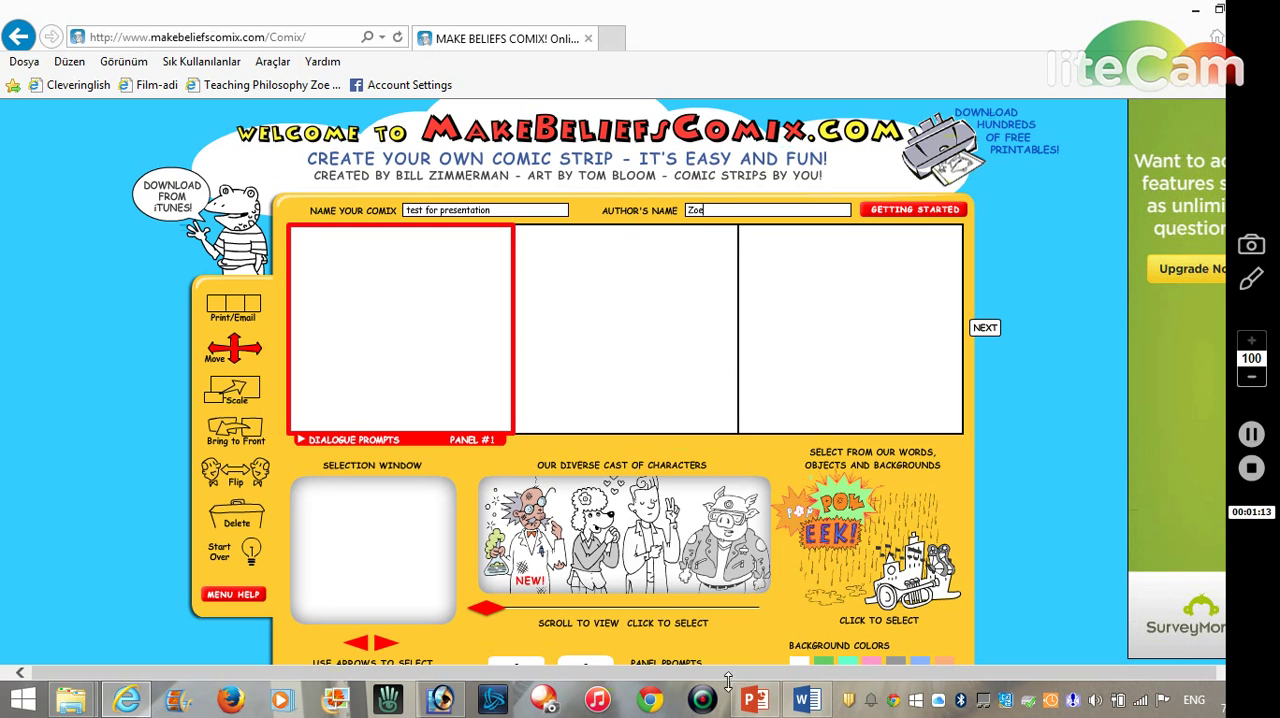
# - Find the gardening panda in the cast of characters, add it to the first panel and position it in the panel's left half
pyautogui.scroll(-1, 858, 563)
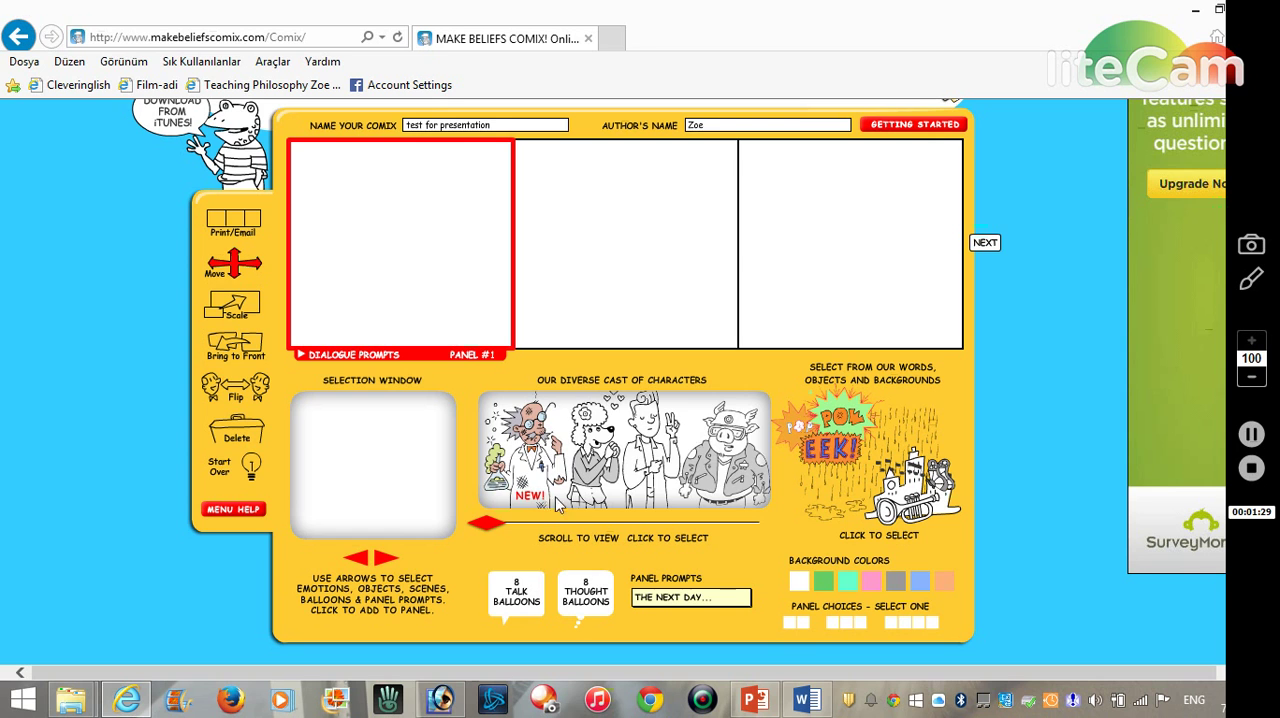
pyautogui.moveTo(493, 533); pyautogui.dragTo(519, 536)
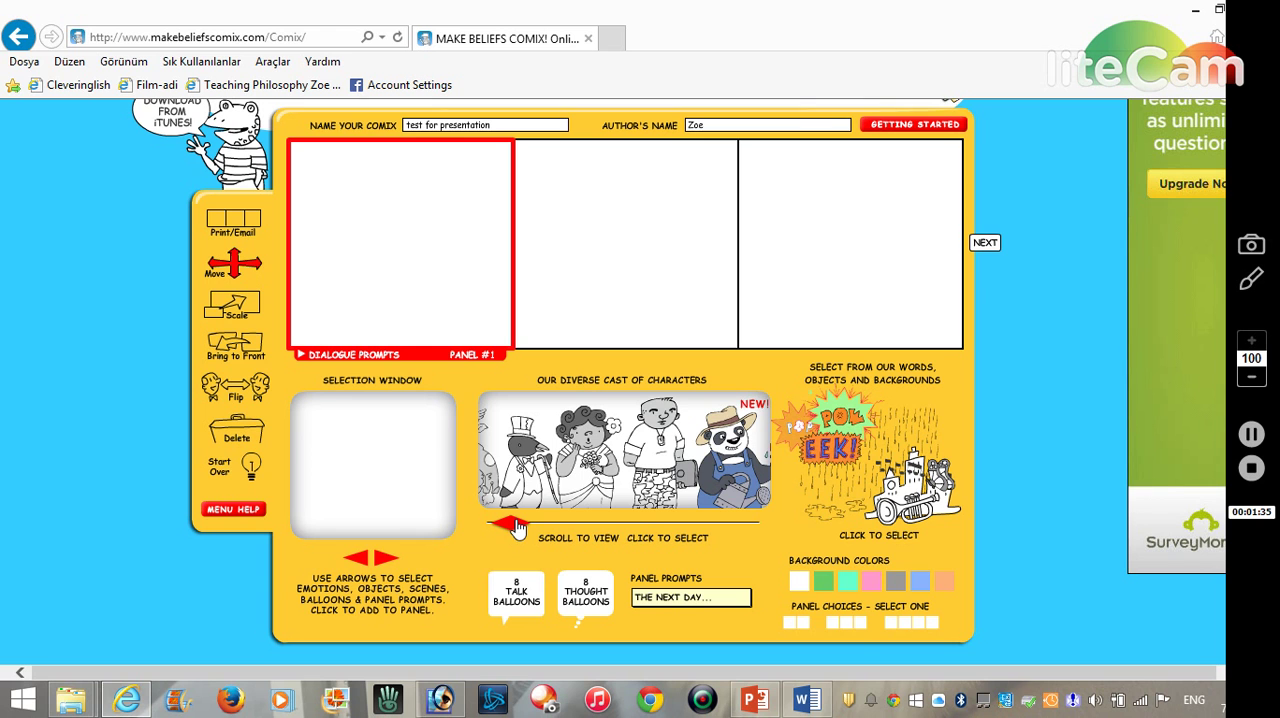
pyautogui.moveTo(516, 529); pyautogui.dragTo(532, 526)
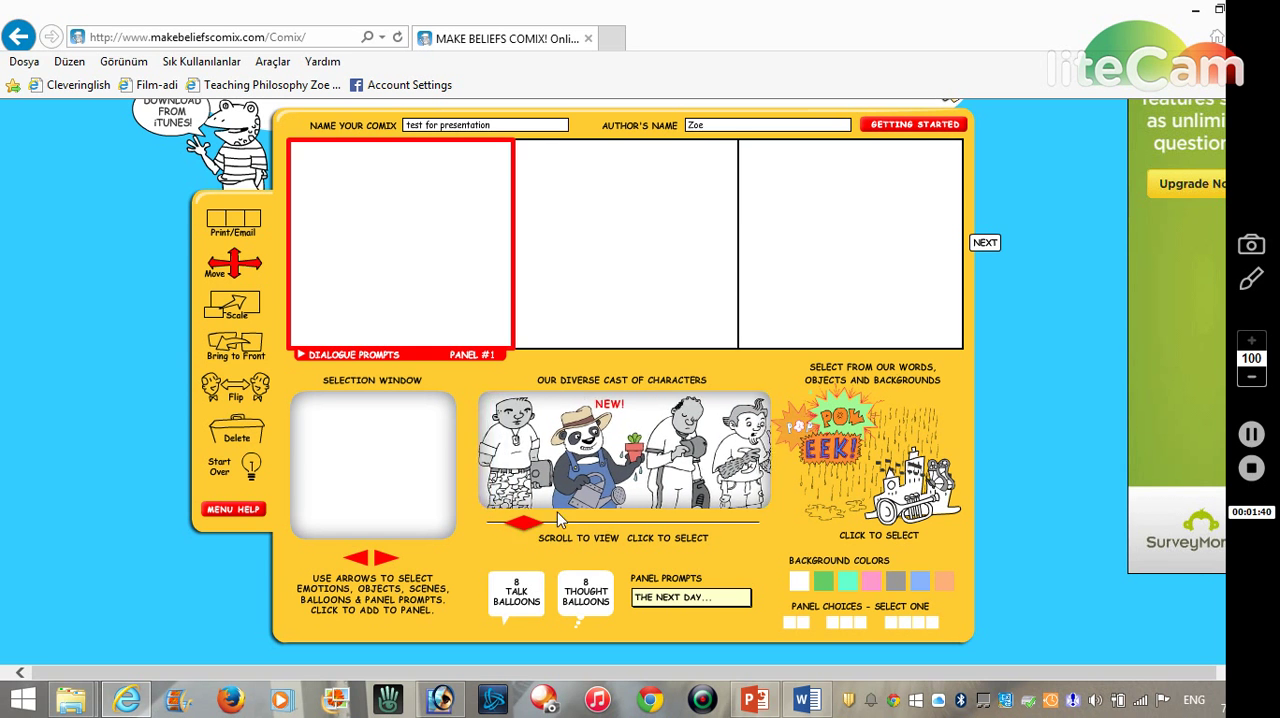
pyautogui.click(598, 477)
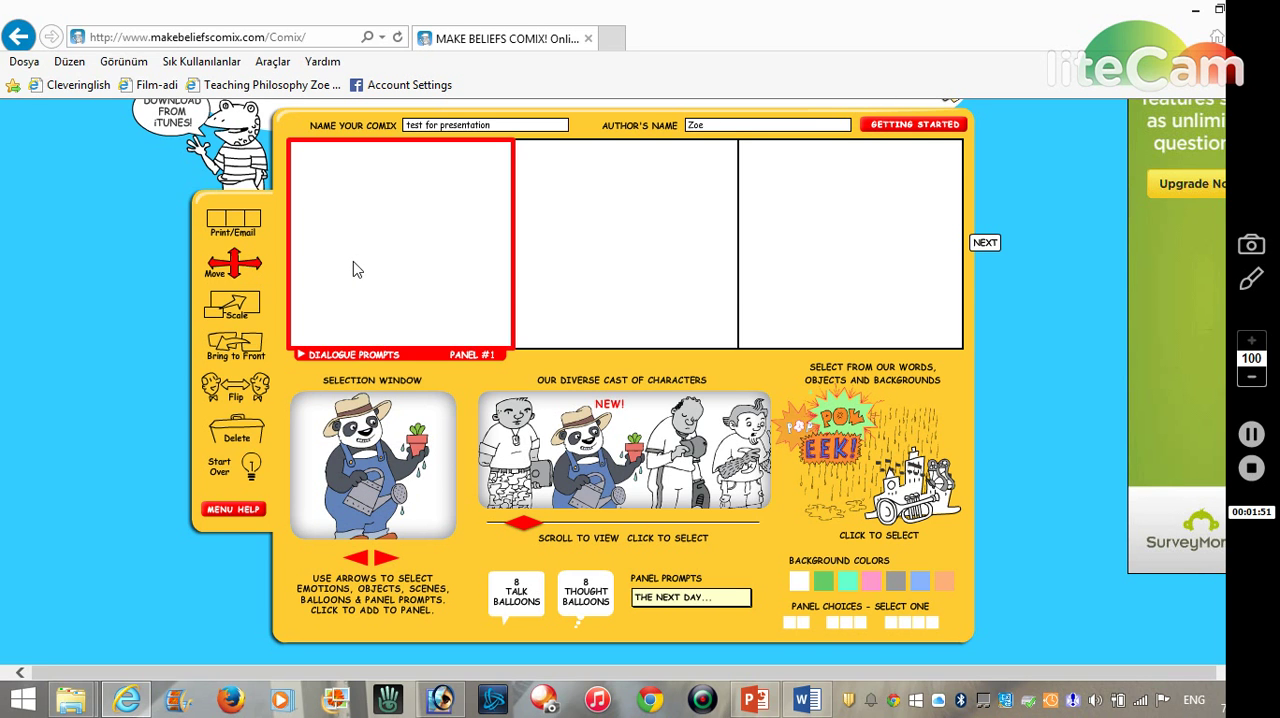
pyautogui.click(347, 470)
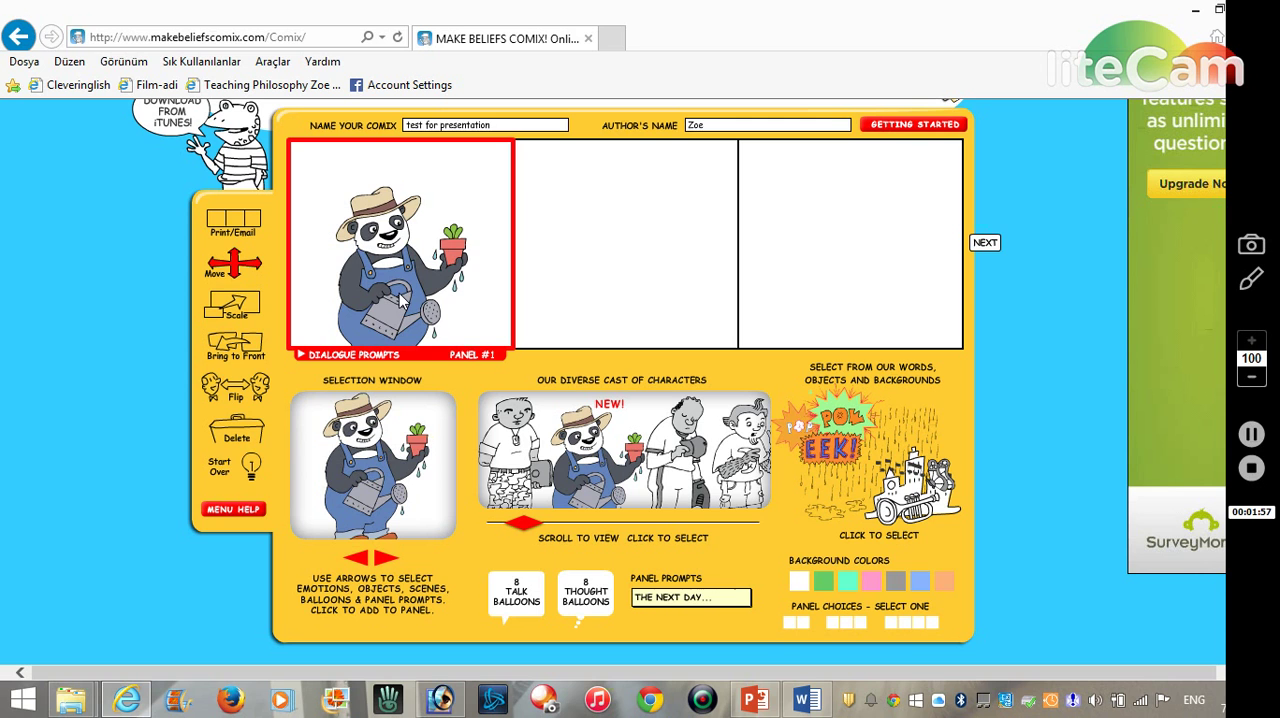
pyautogui.moveTo(400, 298); pyautogui.dragTo(368, 268)
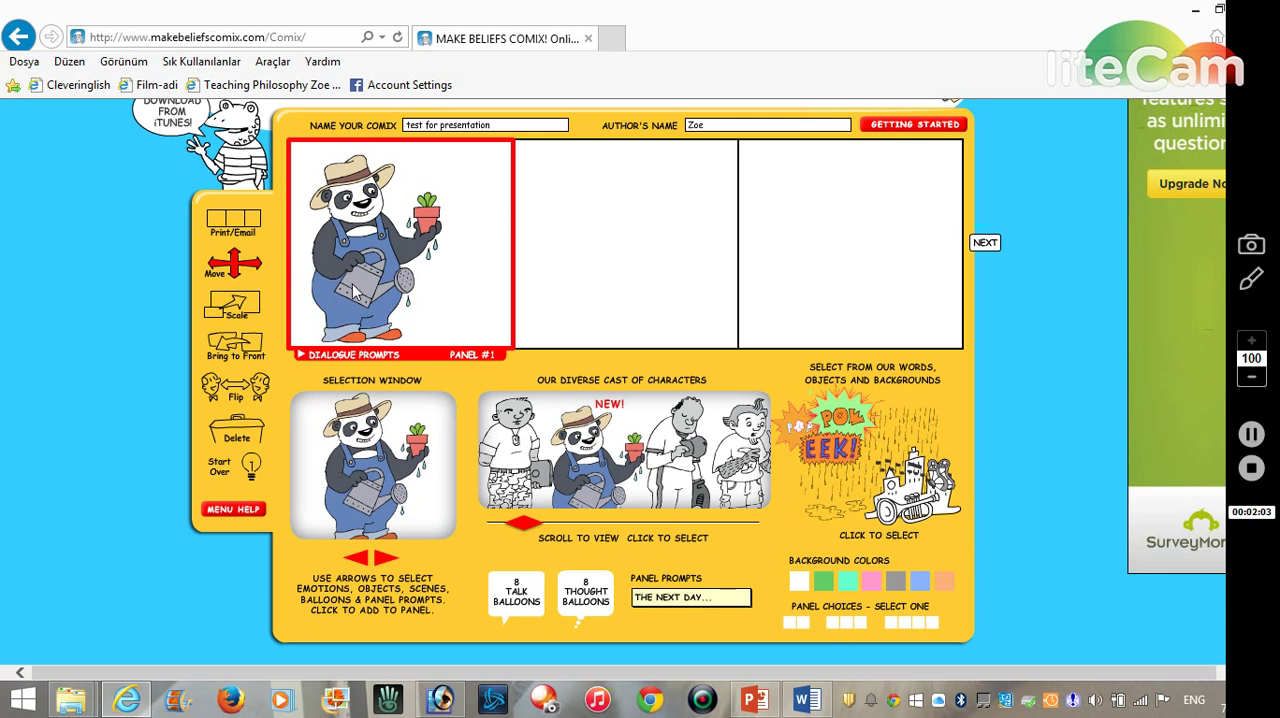
pyautogui.moveTo(351, 287); pyautogui.dragTo(344, 291)
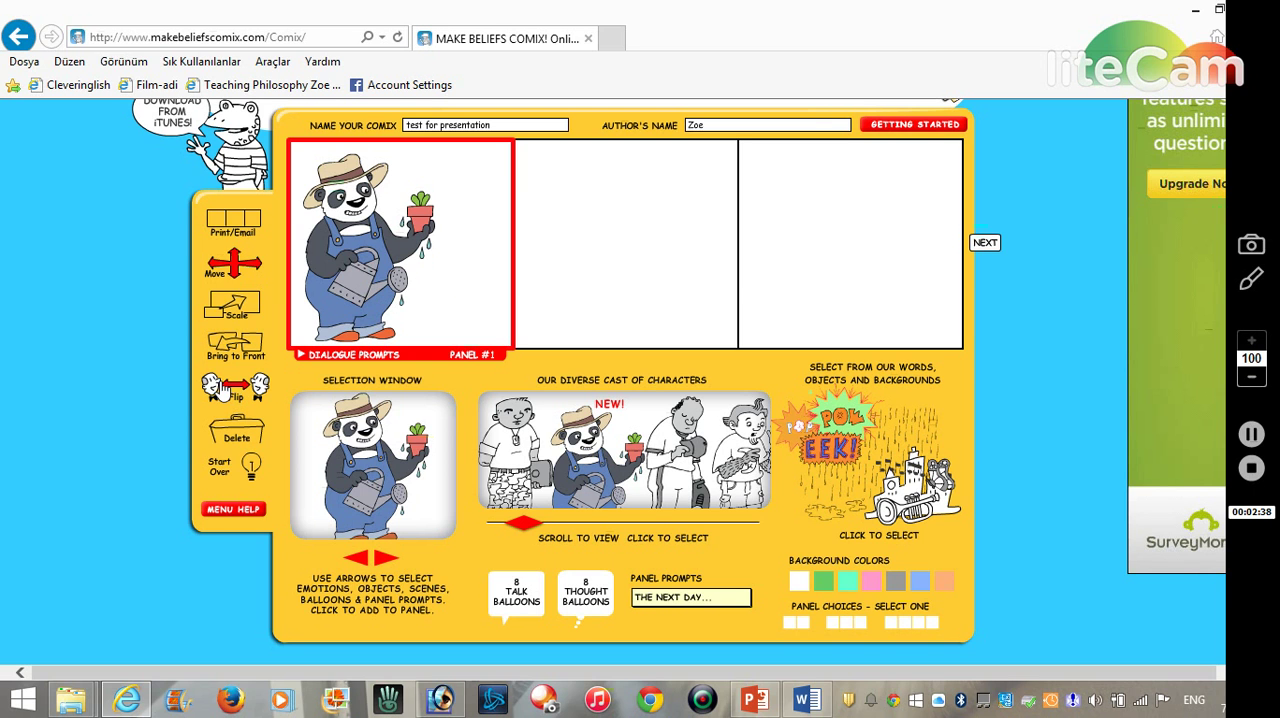
# - Try flipping the panda in the first panel horizontally
pyautogui.click(356, 268)
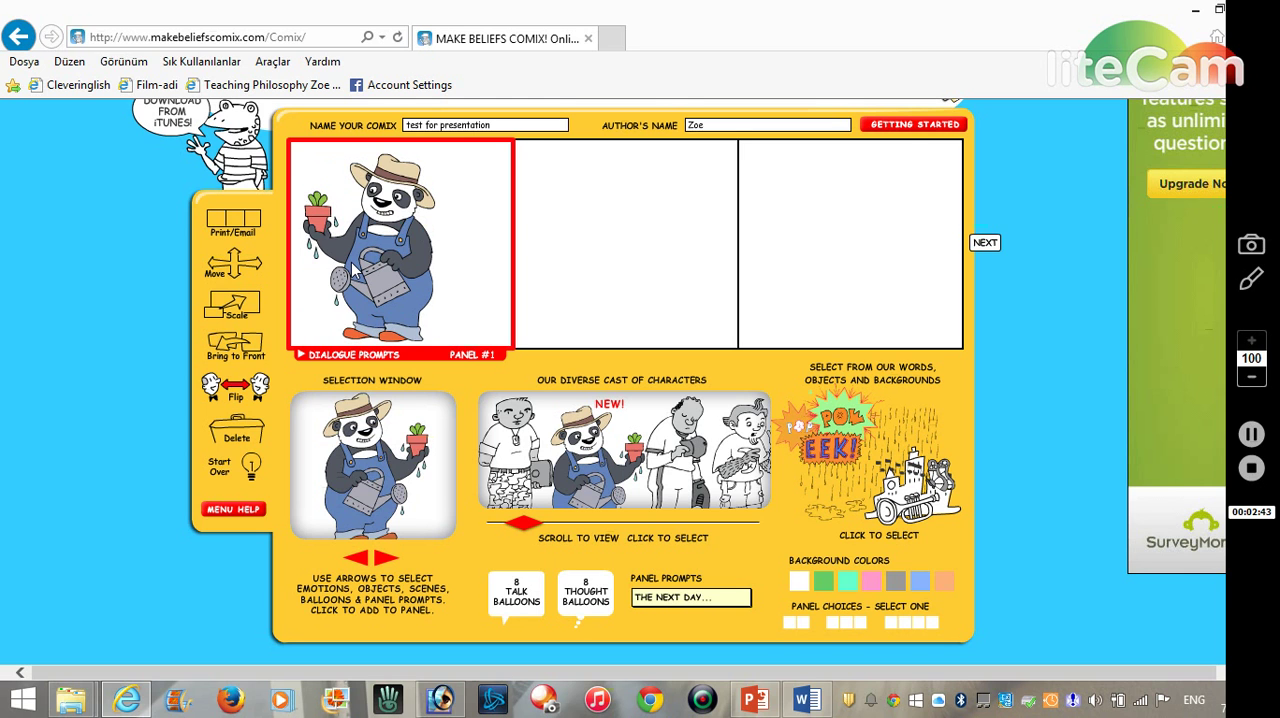
pyautogui.click(362, 267)
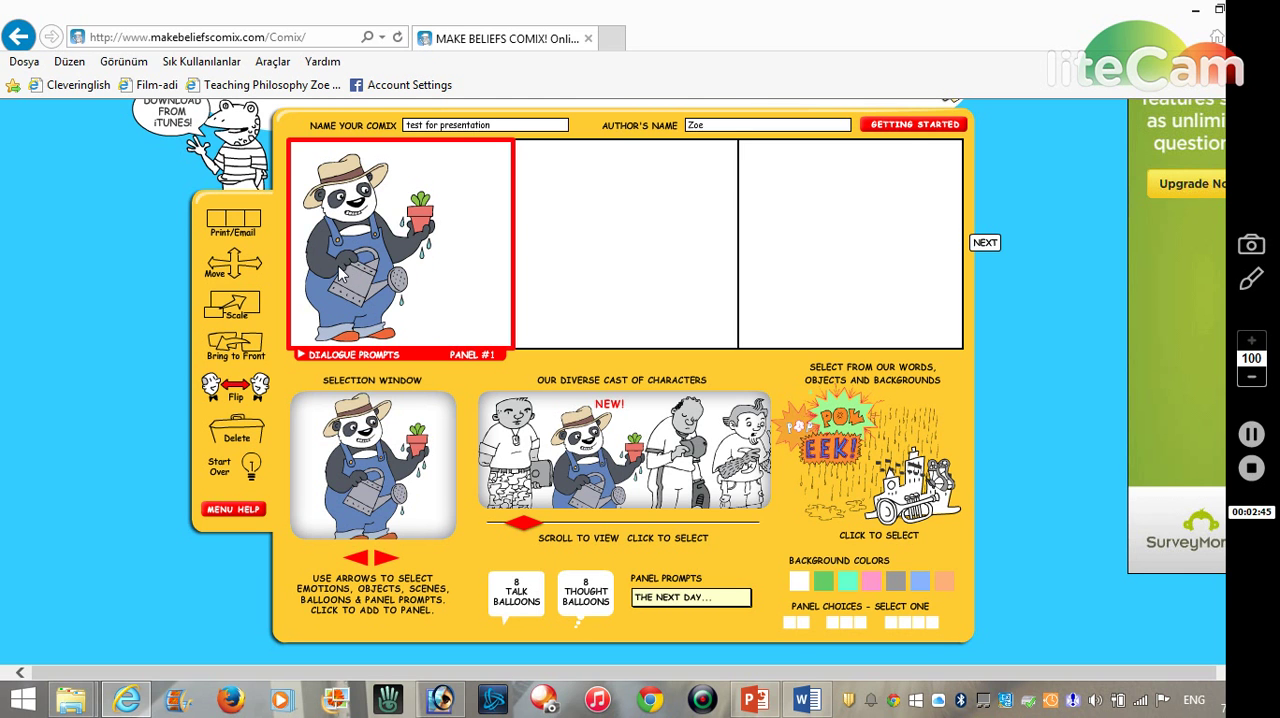
pyautogui.click(342, 272)
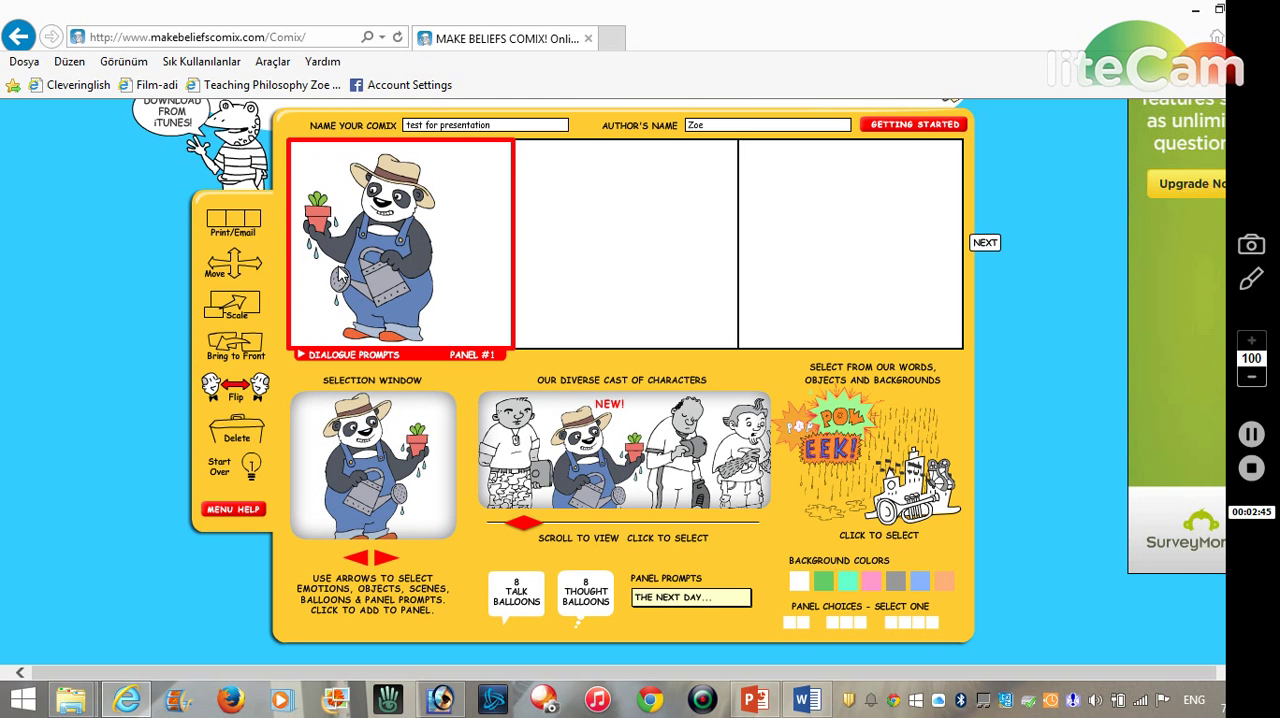
pyautogui.click(244, 395)
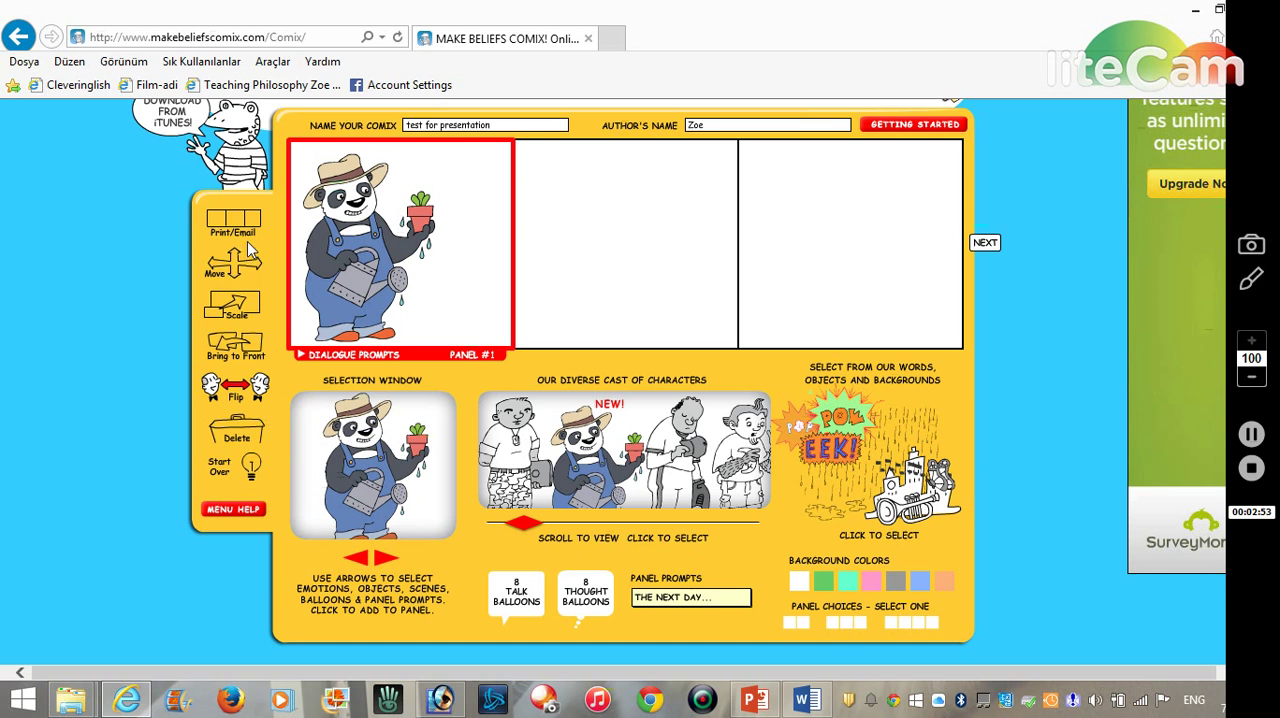
# - Move the panda slightly closer to the left edge of the first panel
pyautogui.click(234, 268)
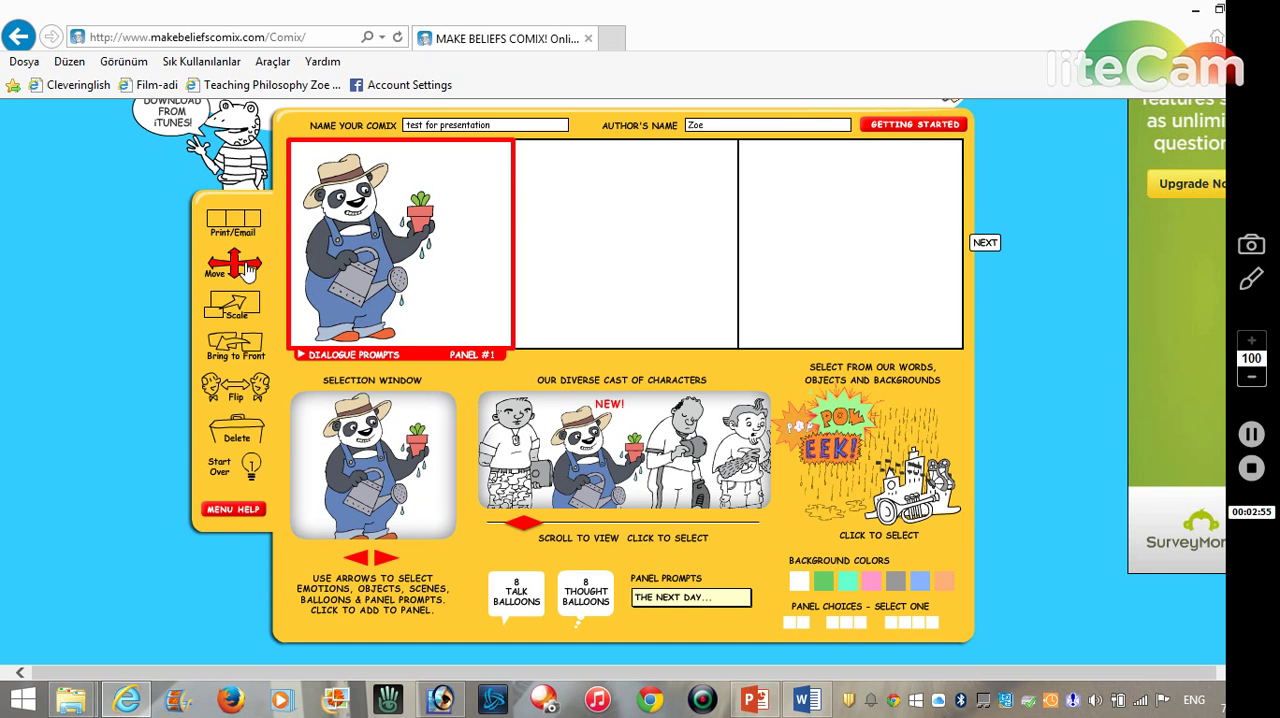
pyautogui.moveTo(345, 270)
pyautogui.mouseDown()
pyautogui.moveTo(386, 282)
pyautogui.moveTo(345, 269)
pyautogui.mouseUp()
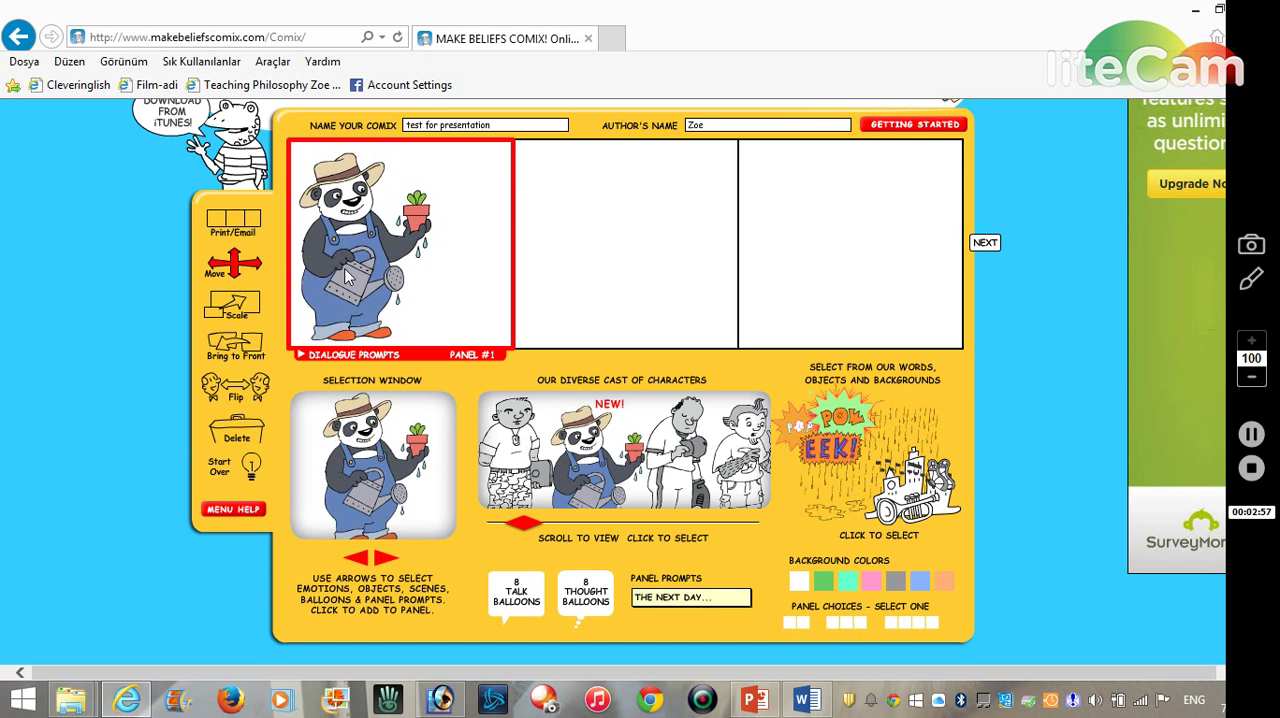
# - Add the medium-sized talk balloon with its tail at the lower left to the first panel and place it in the panel's upper-right corner
pyautogui.click(516, 596)
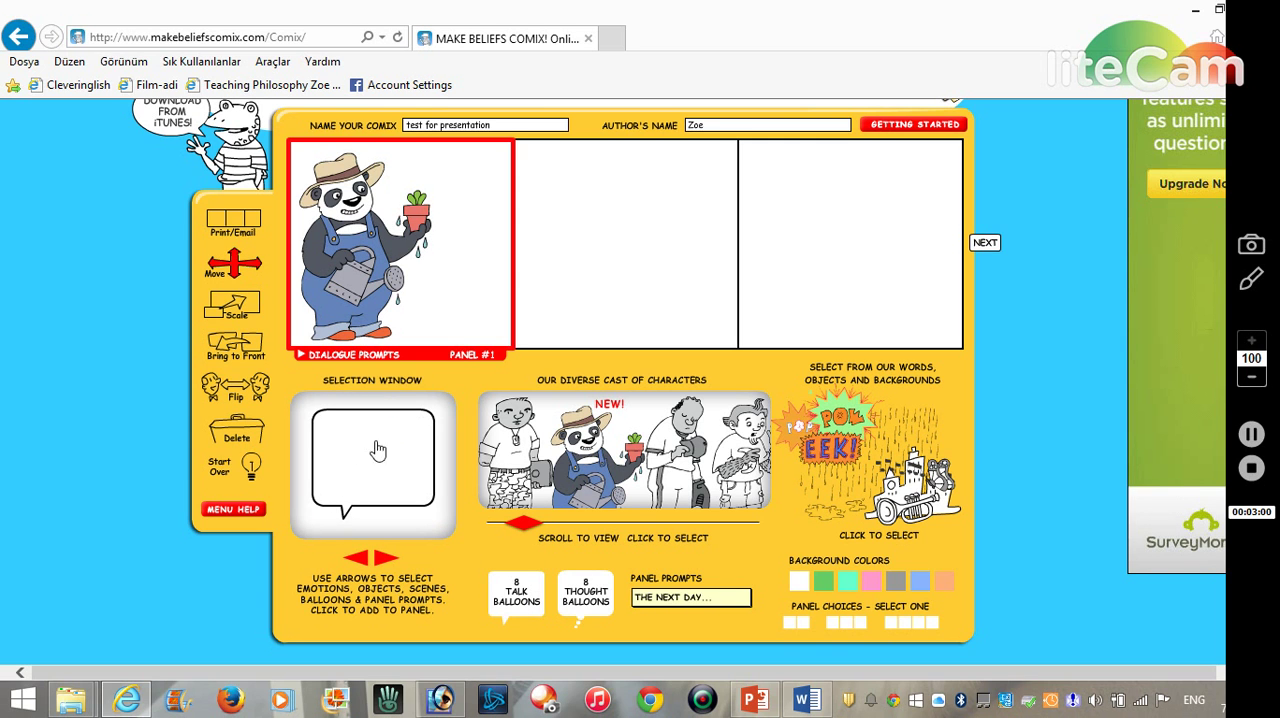
pyautogui.click(386, 562)
pyautogui.click(357, 562)
pyautogui.click(383, 558)
pyautogui.click(383, 560)
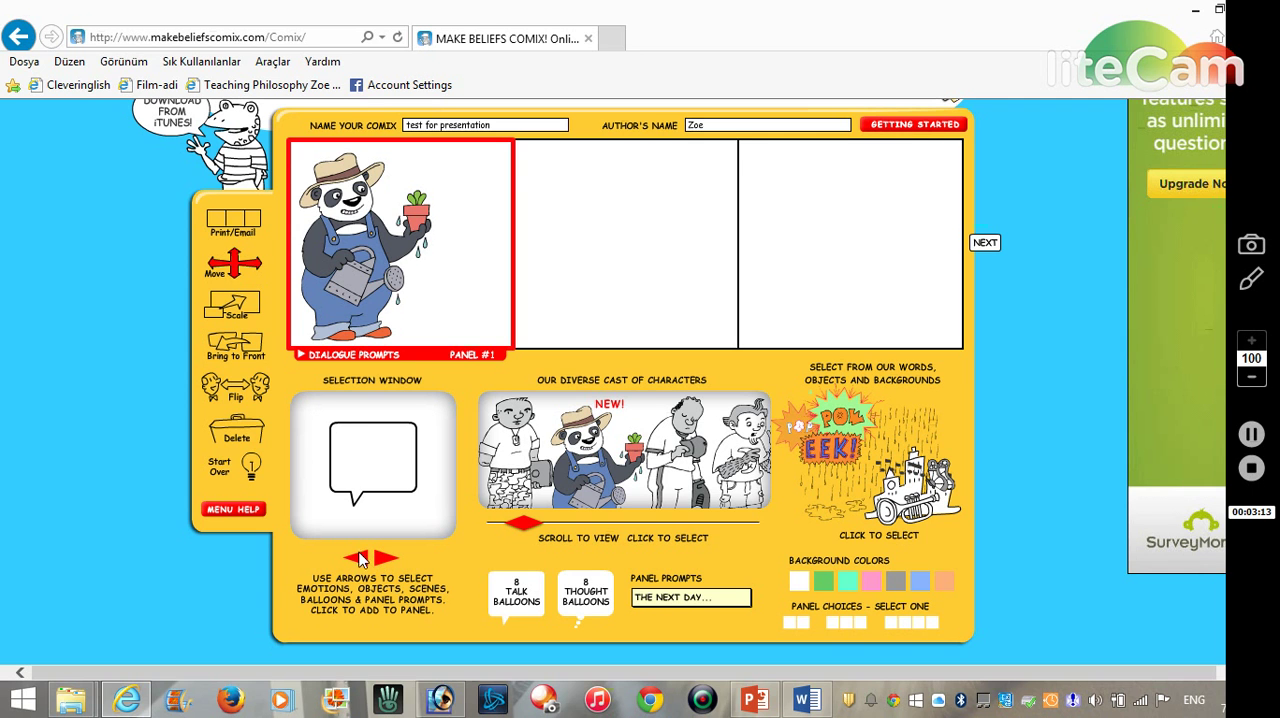
pyautogui.click(361, 558)
pyautogui.click(386, 560)
pyautogui.click(387, 562)
pyautogui.click(386, 560)
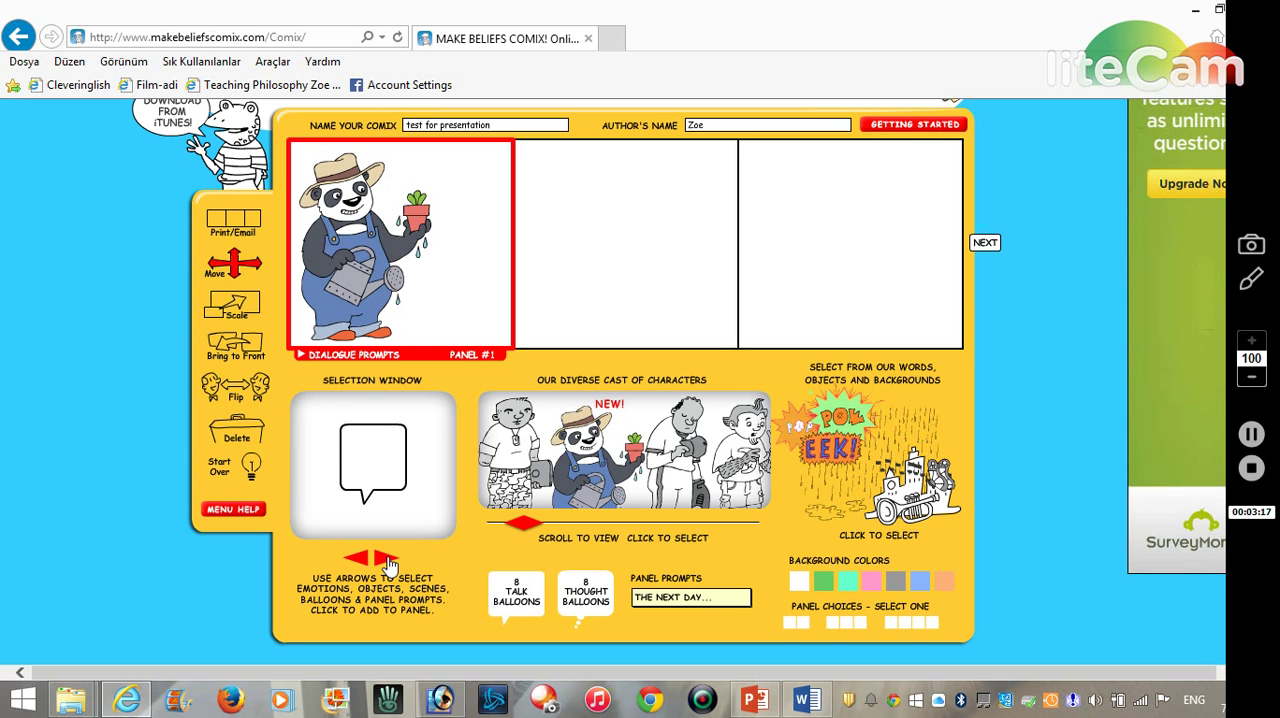
pyautogui.click(387, 562)
pyautogui.click(388, 563)
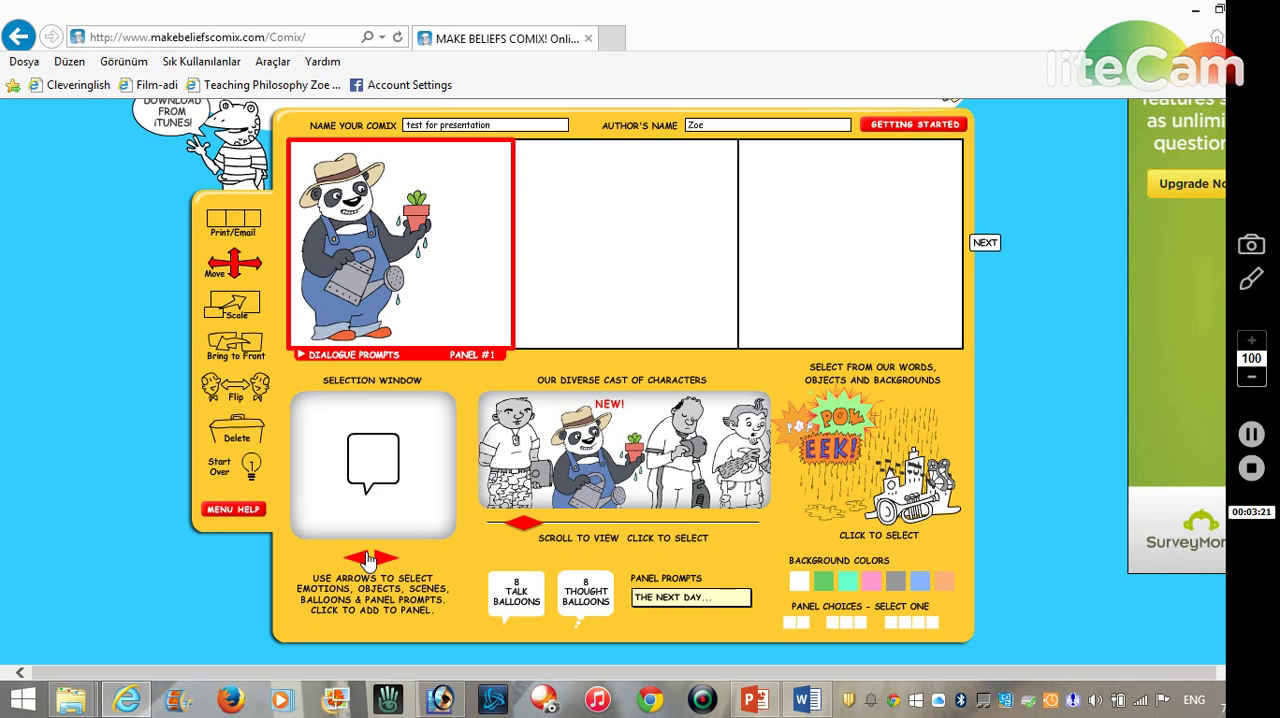
pyautogui.click(368, 560)
pyautogui.click(368, 560)
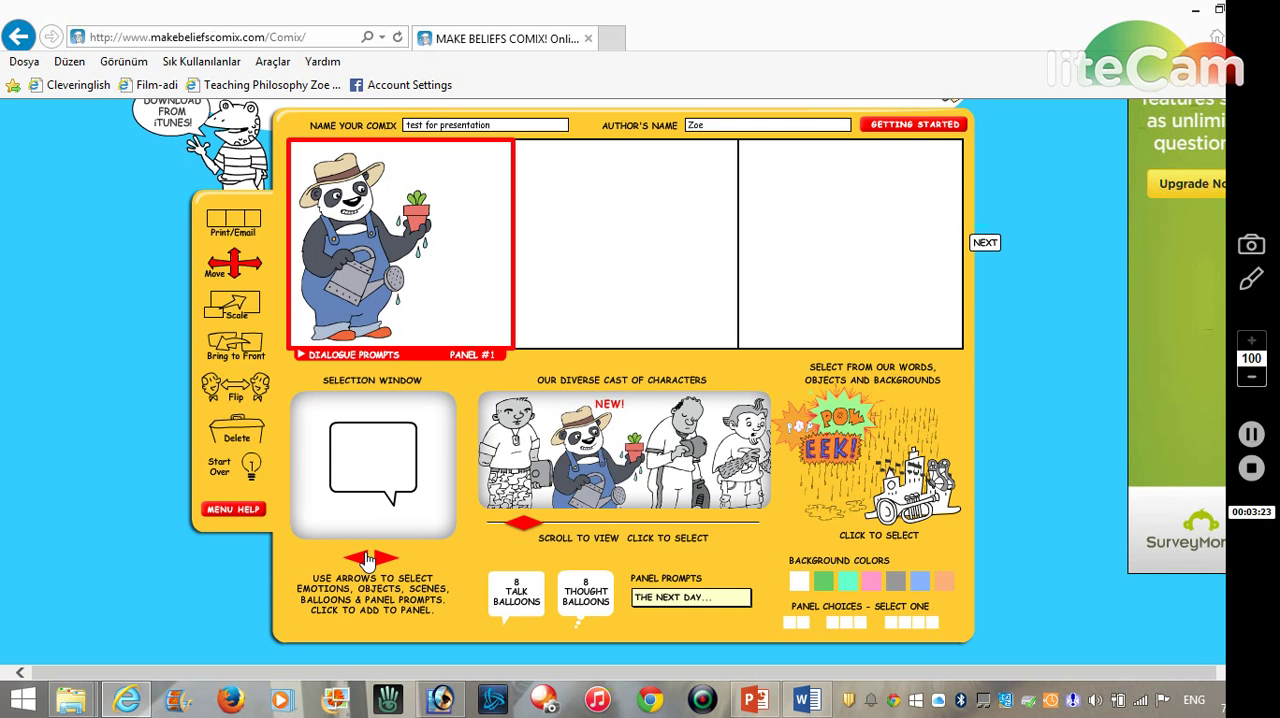
pyautogui.click(366, 560)
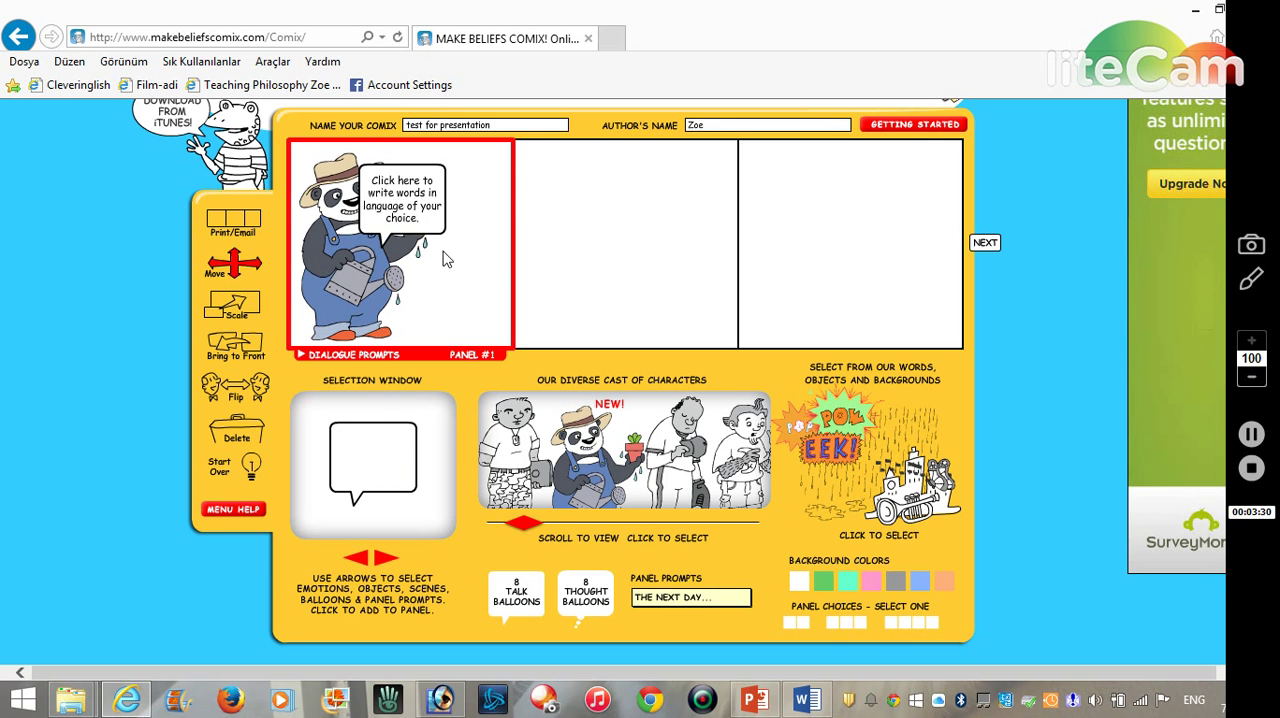
pyautogui.moveTo(412, 180); pyautogui.dragTo(477, 168)
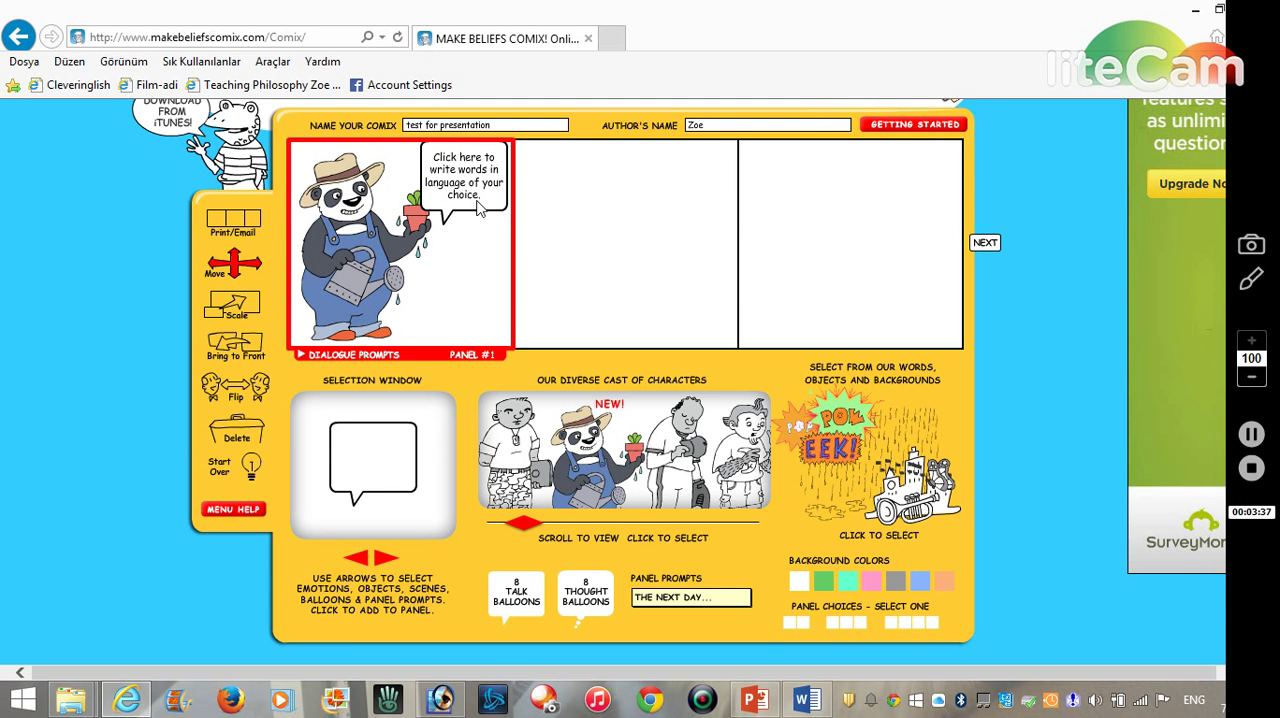
# - Replace the talk balloon's placeholder text with "Hey I'm a gardening panda, I love green!"
pyautogui.click(457, 192)
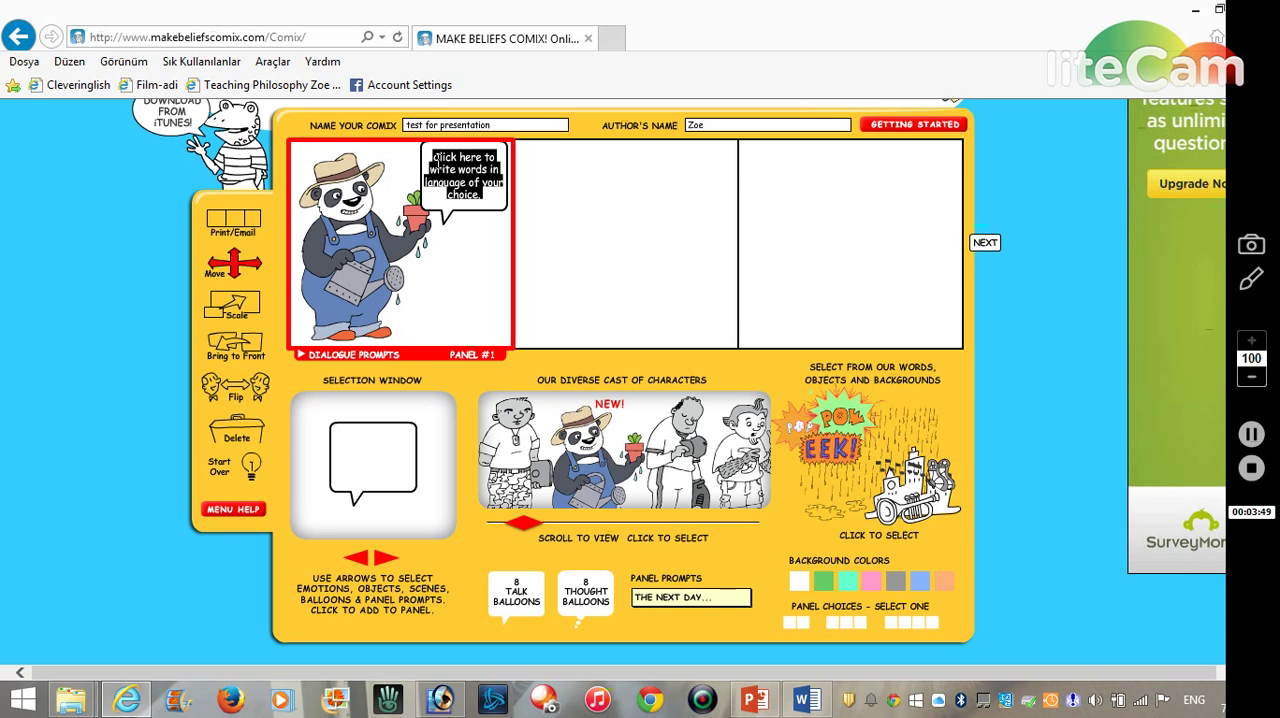
pyautogui.write('Hey')
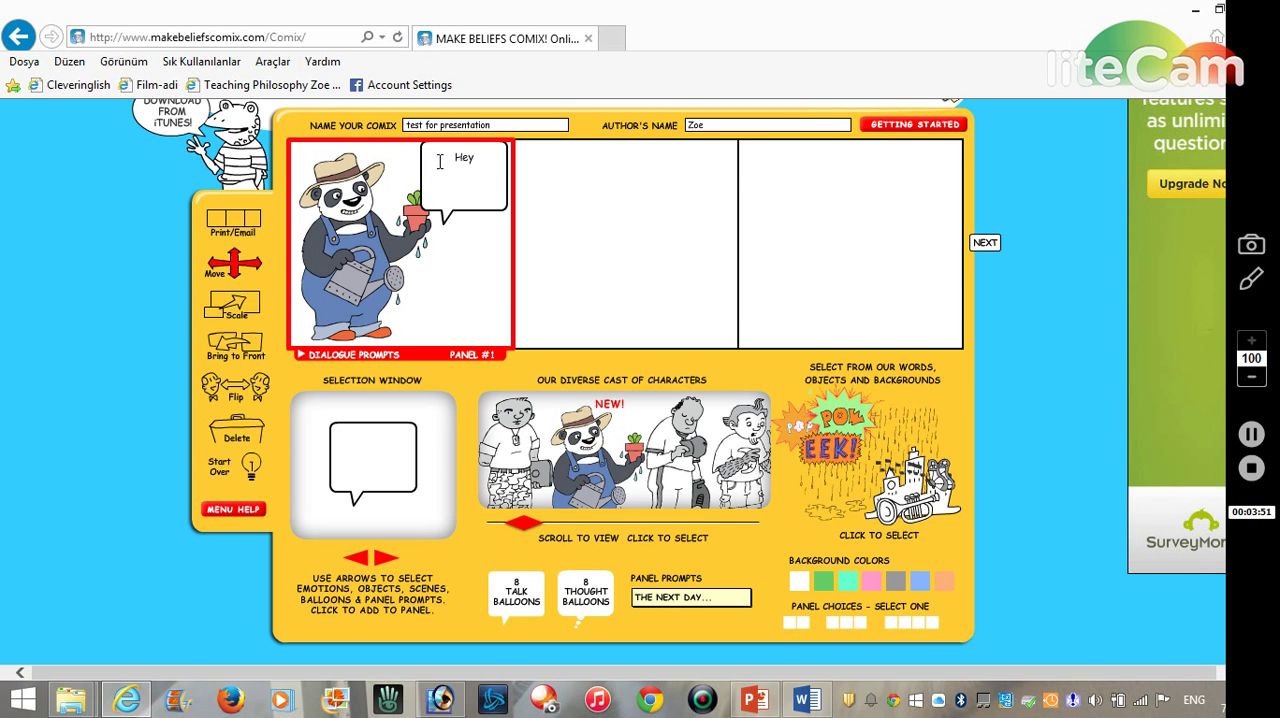
pyautogui.write(" I'm a gardening panda")
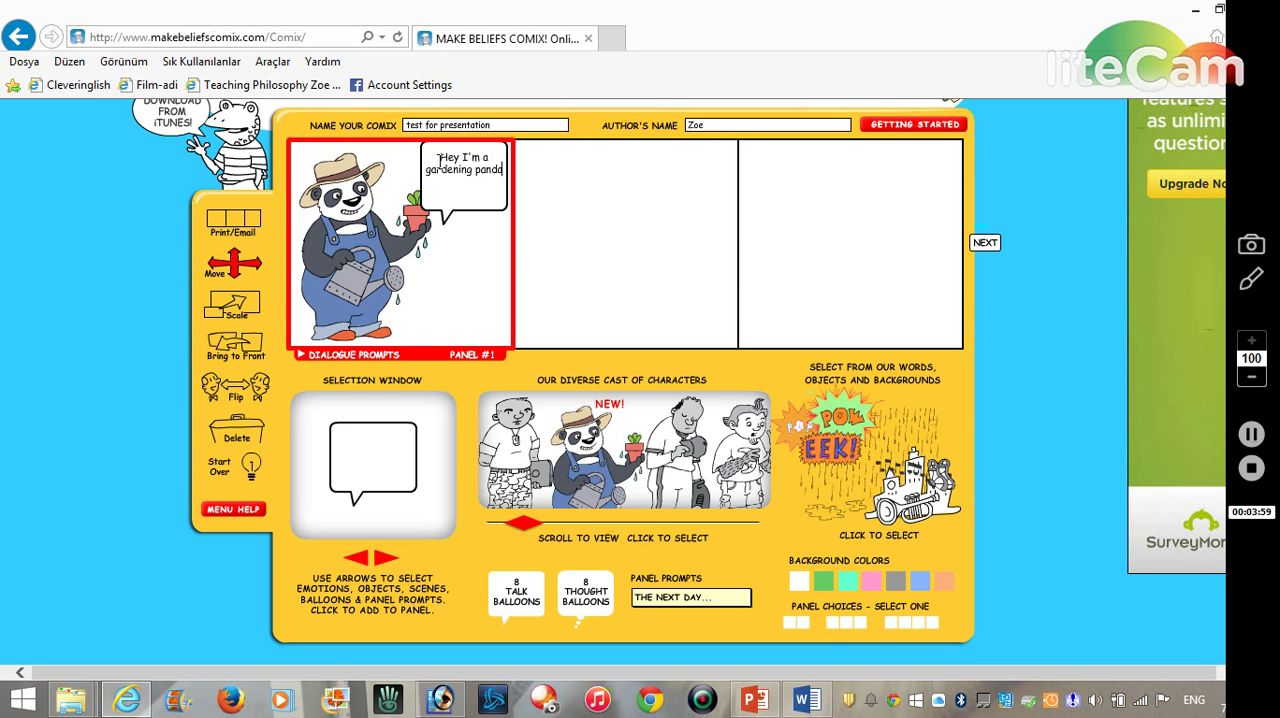
pyautogui.write(', I love')
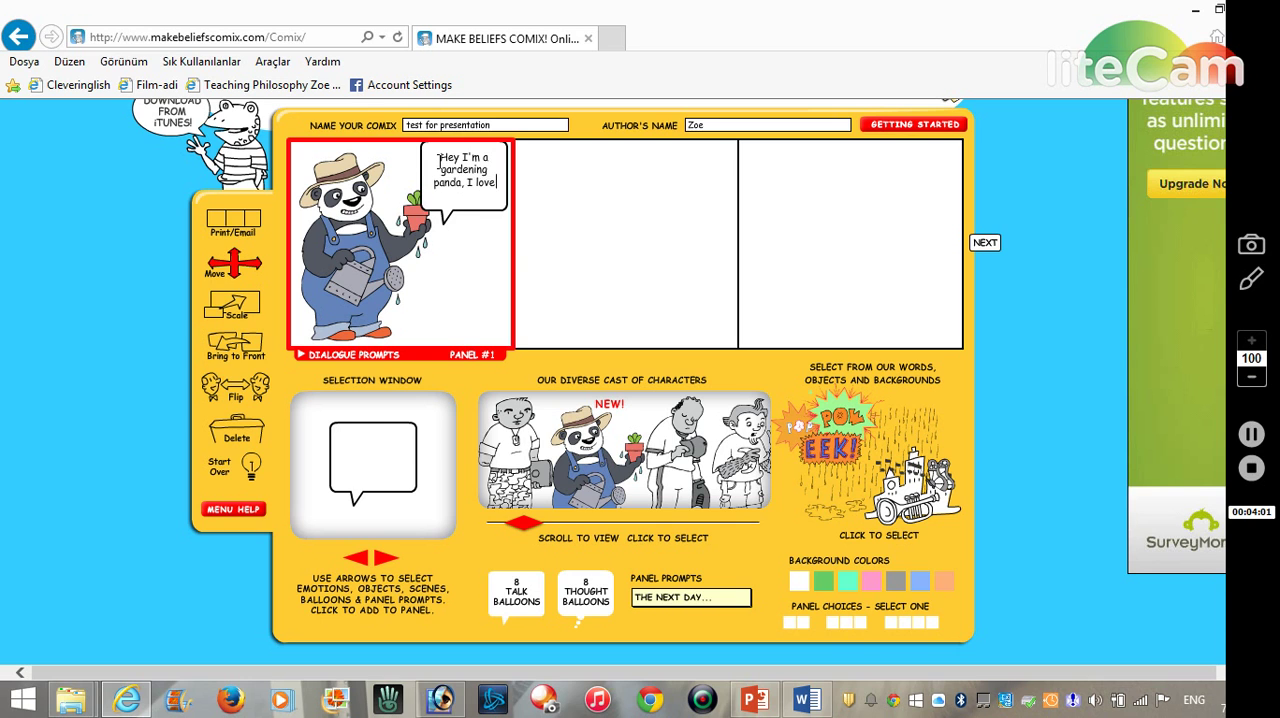
pyautogui.write(' green!')
# - Select the second panel and browse the sound-effect word graphics
pyautogui.click(618, 225)
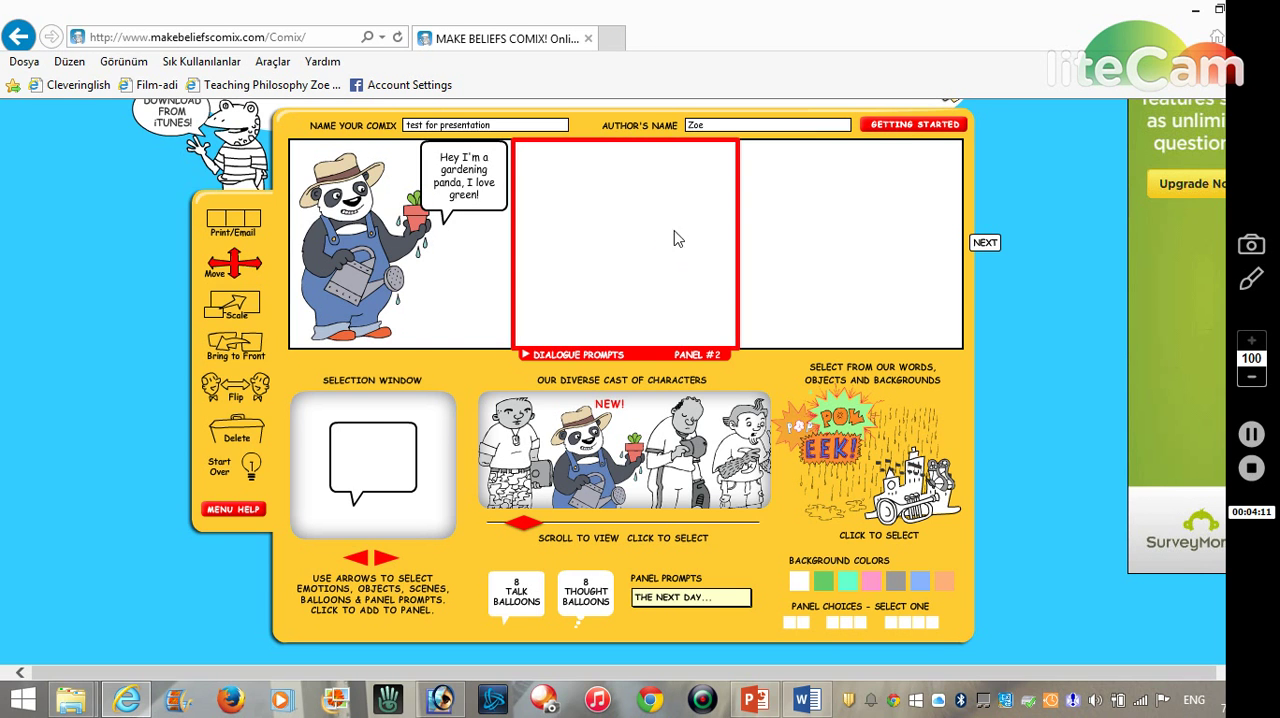
pyautogui.click(847, 447)
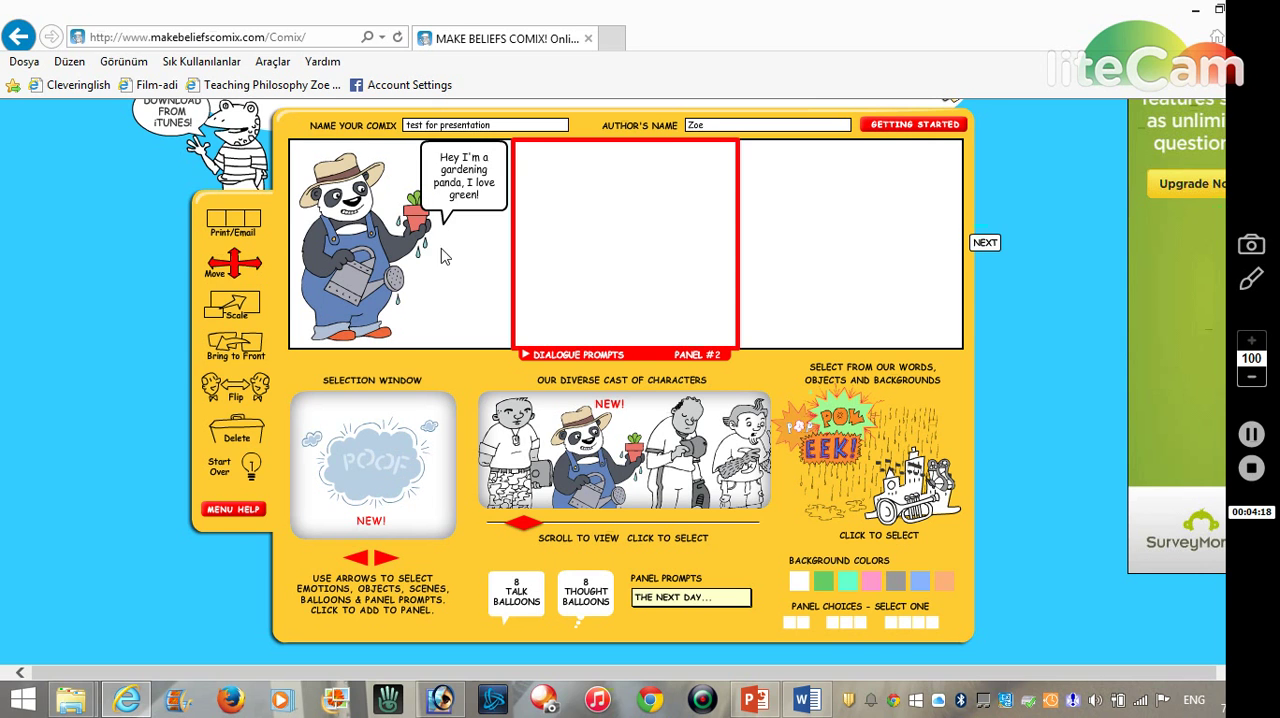
pyautogui.click(388, 560)
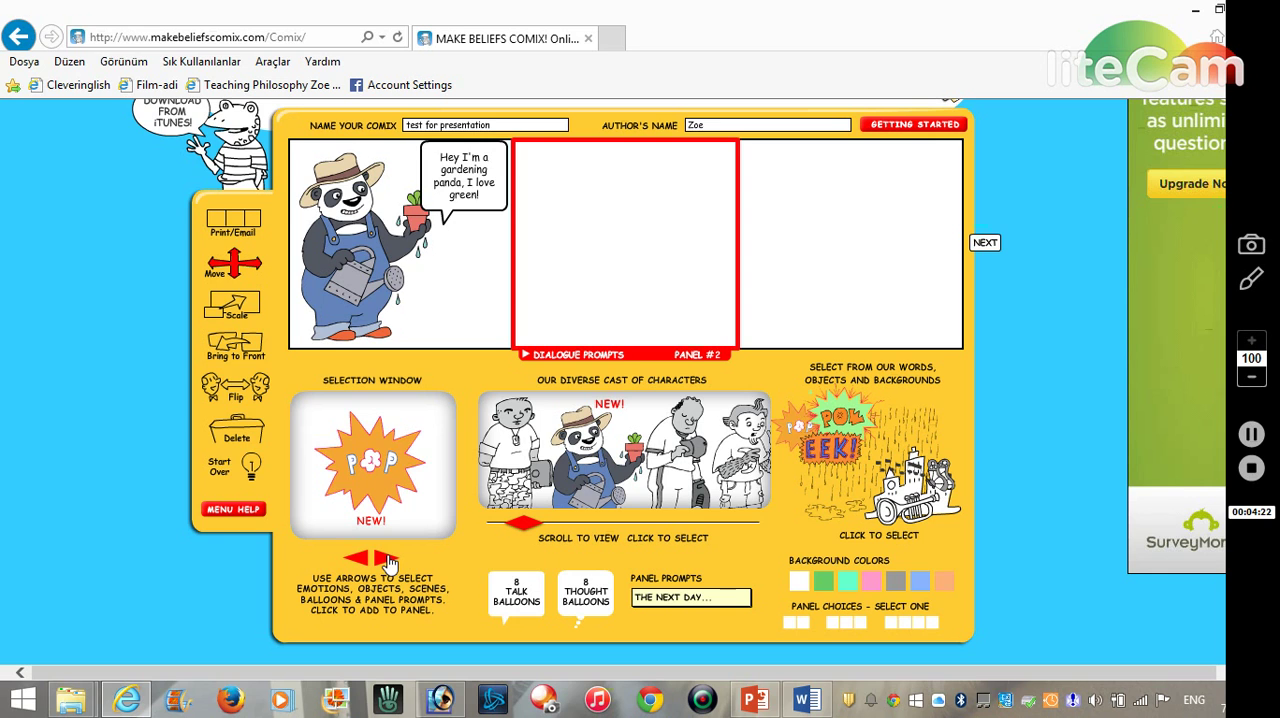
pyautogui.click(388, 560)
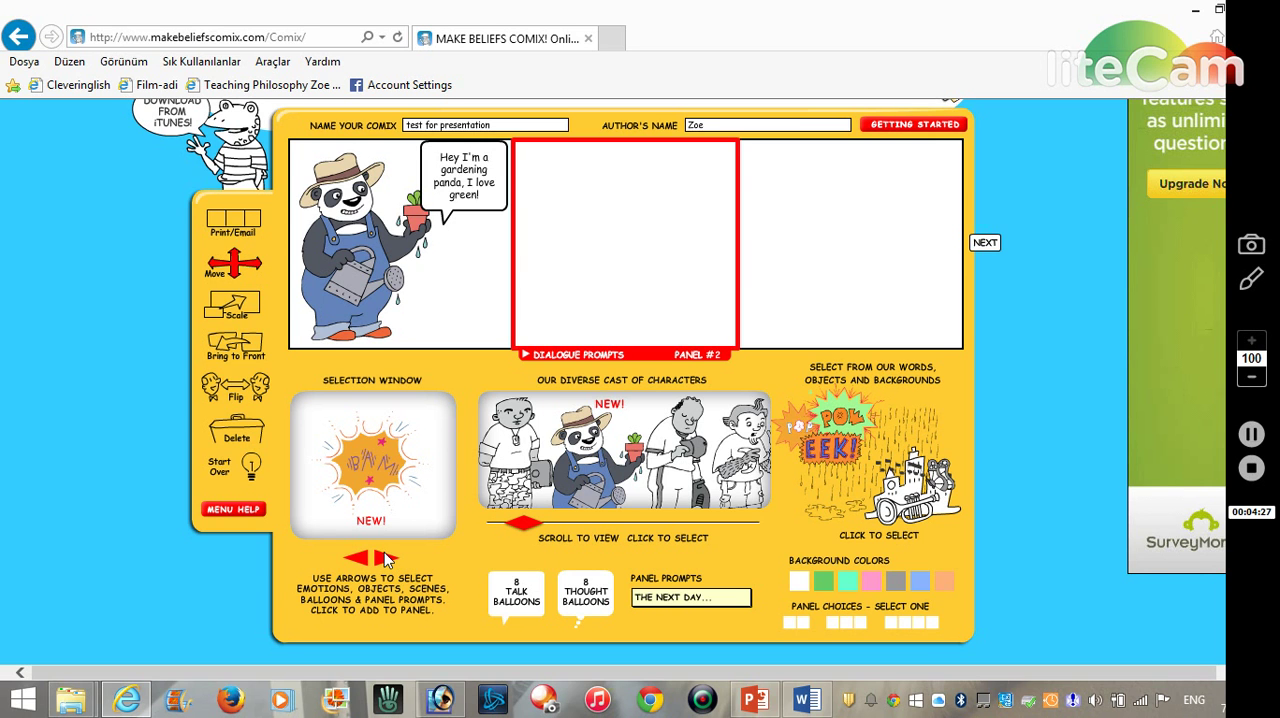
pyautogui.click(385, 560)
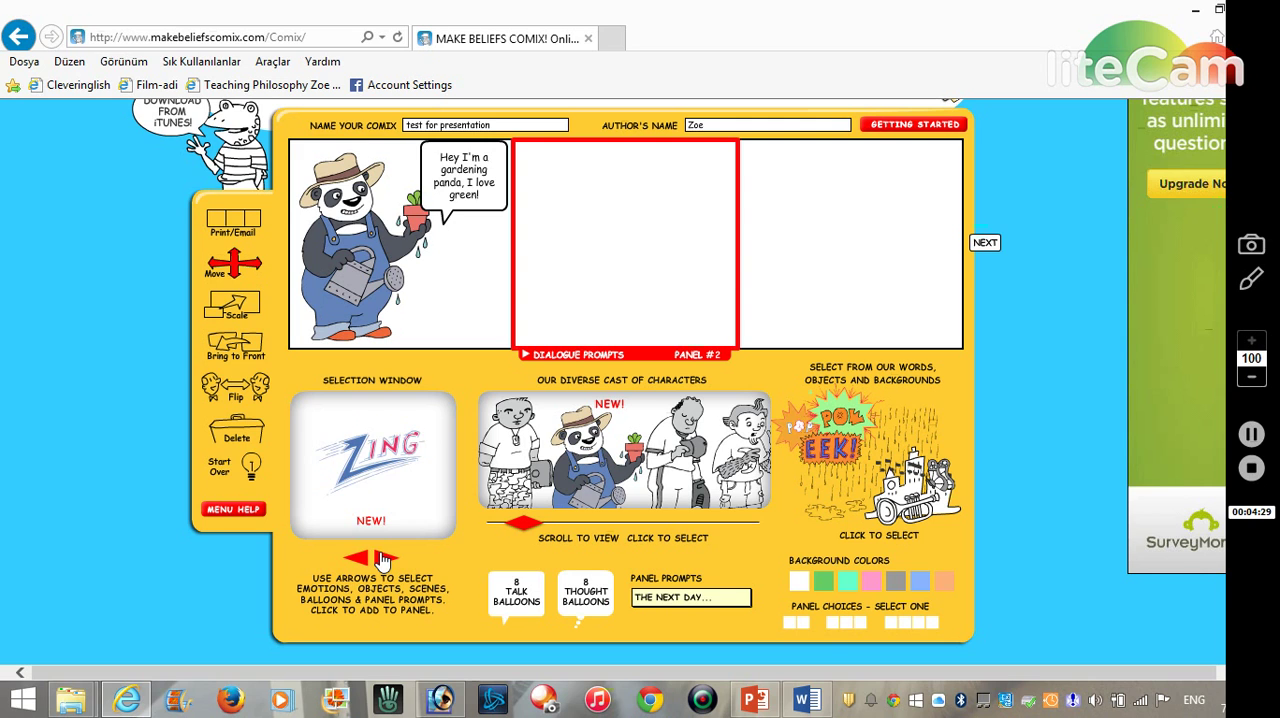
pyautogui.click(383, 560)
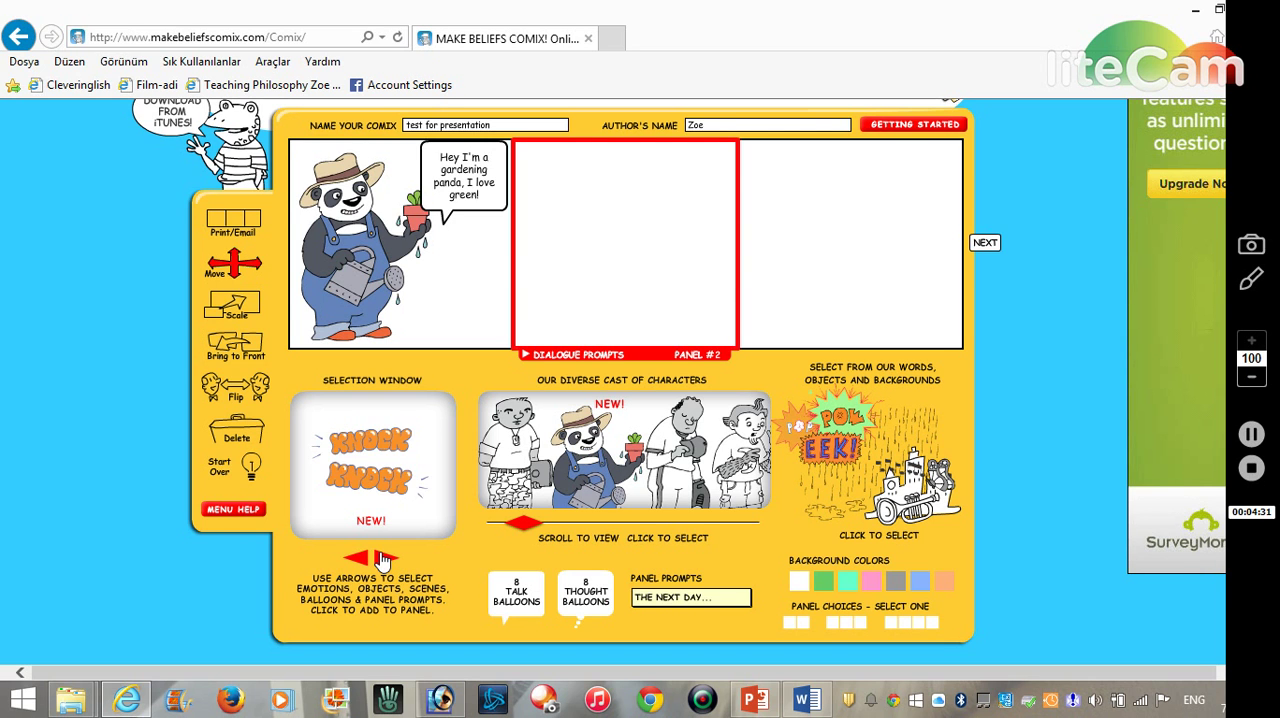
pyautogui.click(383, 560)
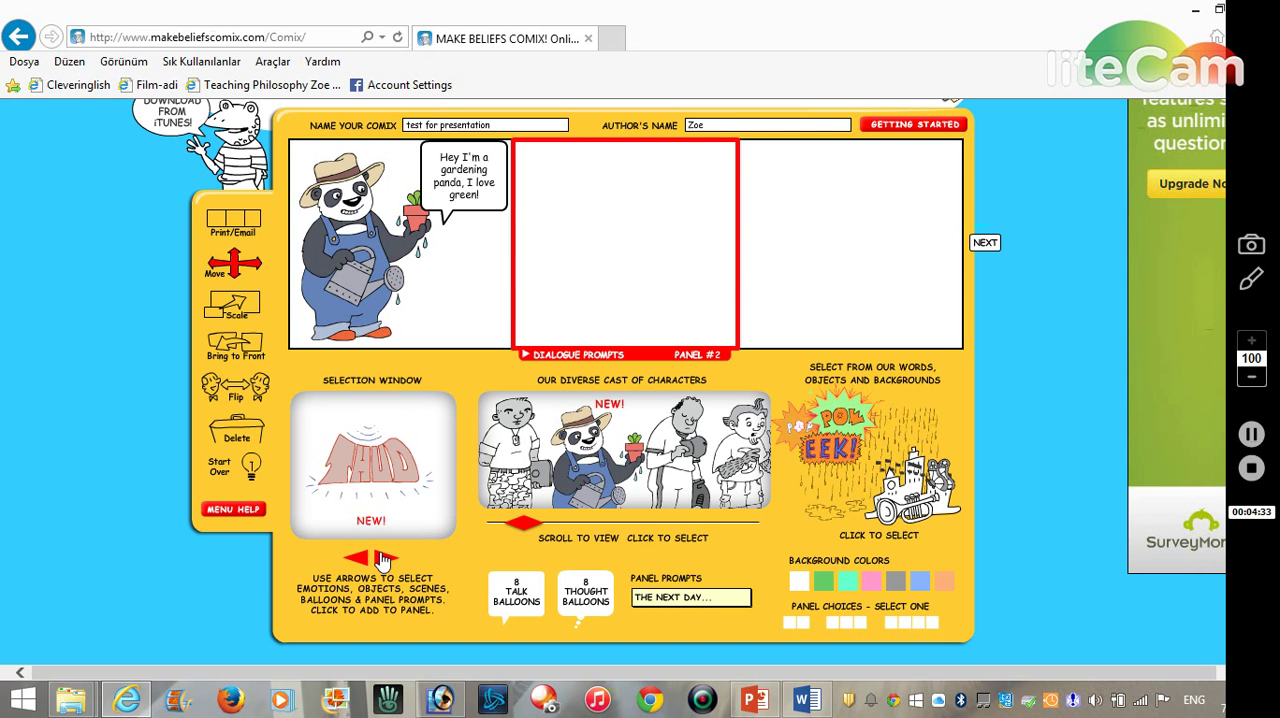
pyautogui.click(383, 560)
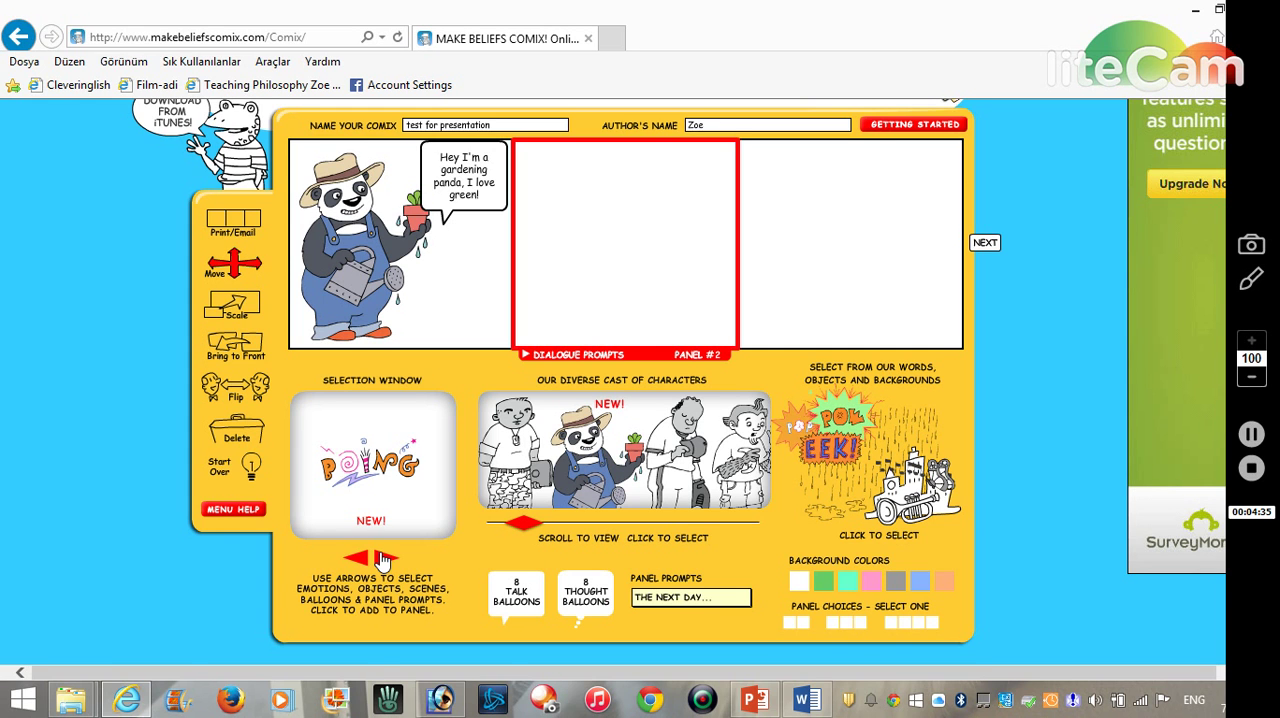
pyautogui.click(383, 560)
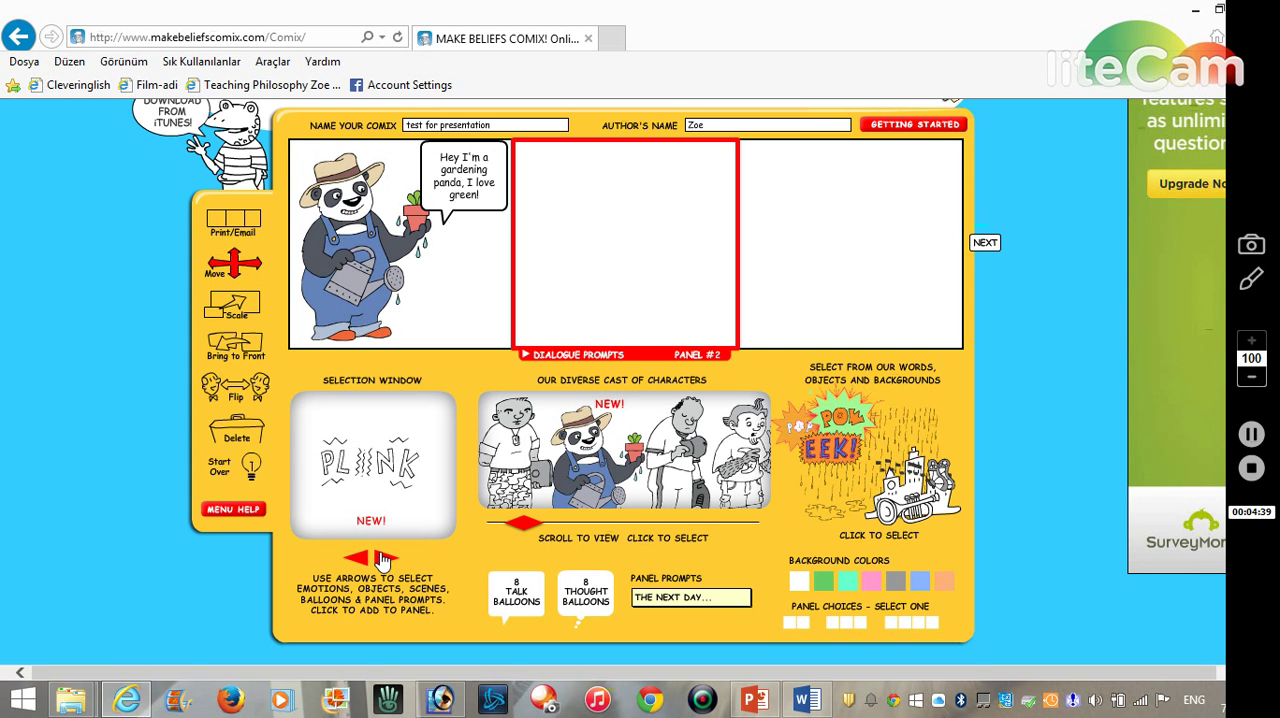
pyautogui.click(383, 560)
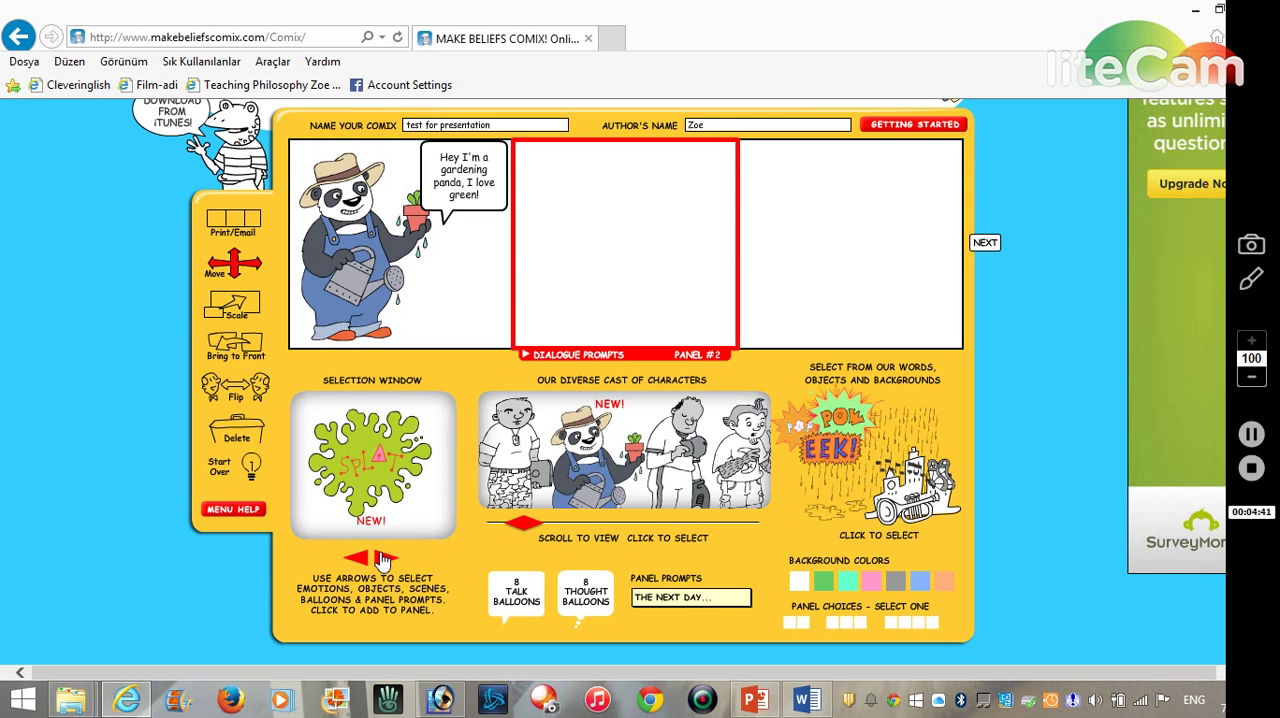
pyautogui.click(383, 560)
pyautogui.click(383, 560)
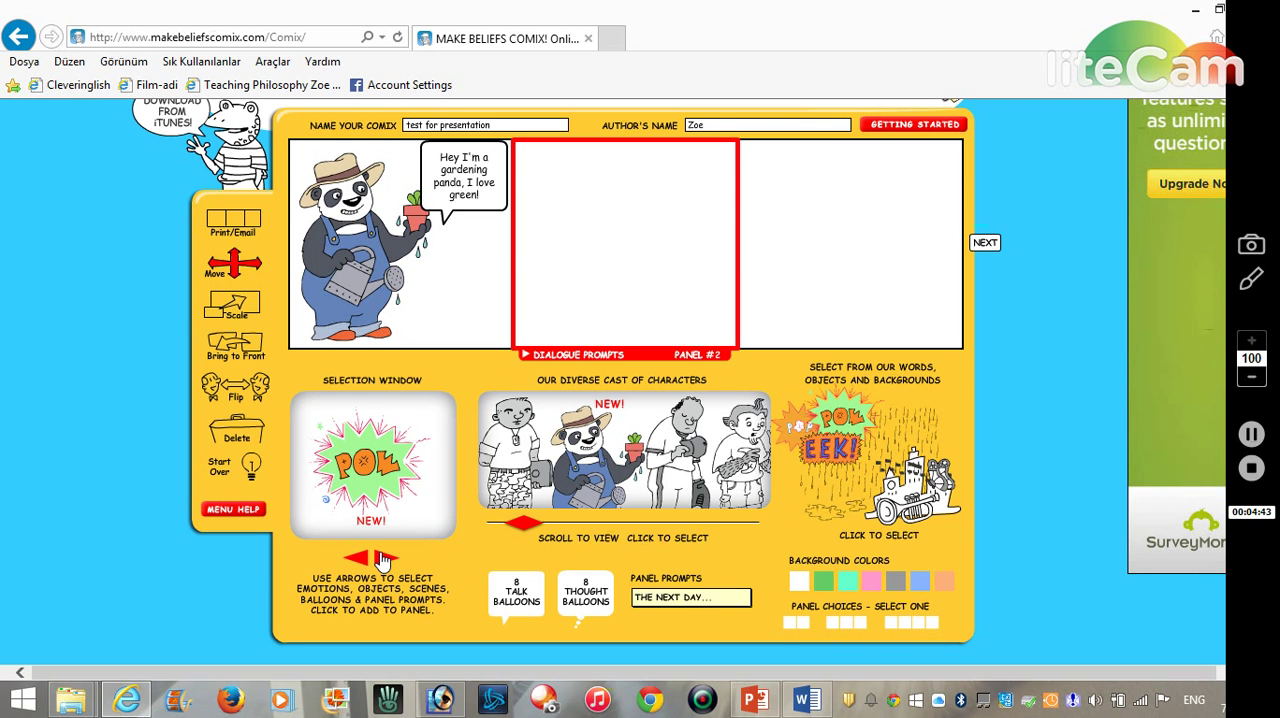
pyautogui.click(383, 560)
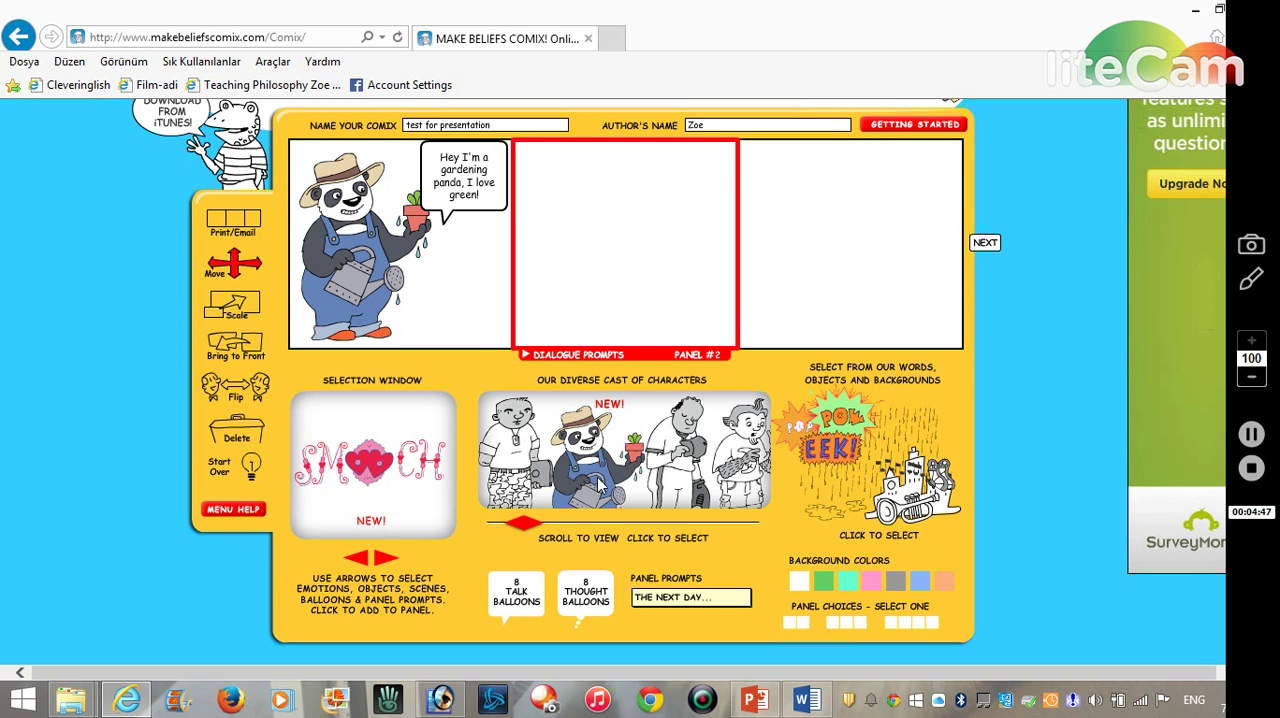
pyautogui.click(382, 562)
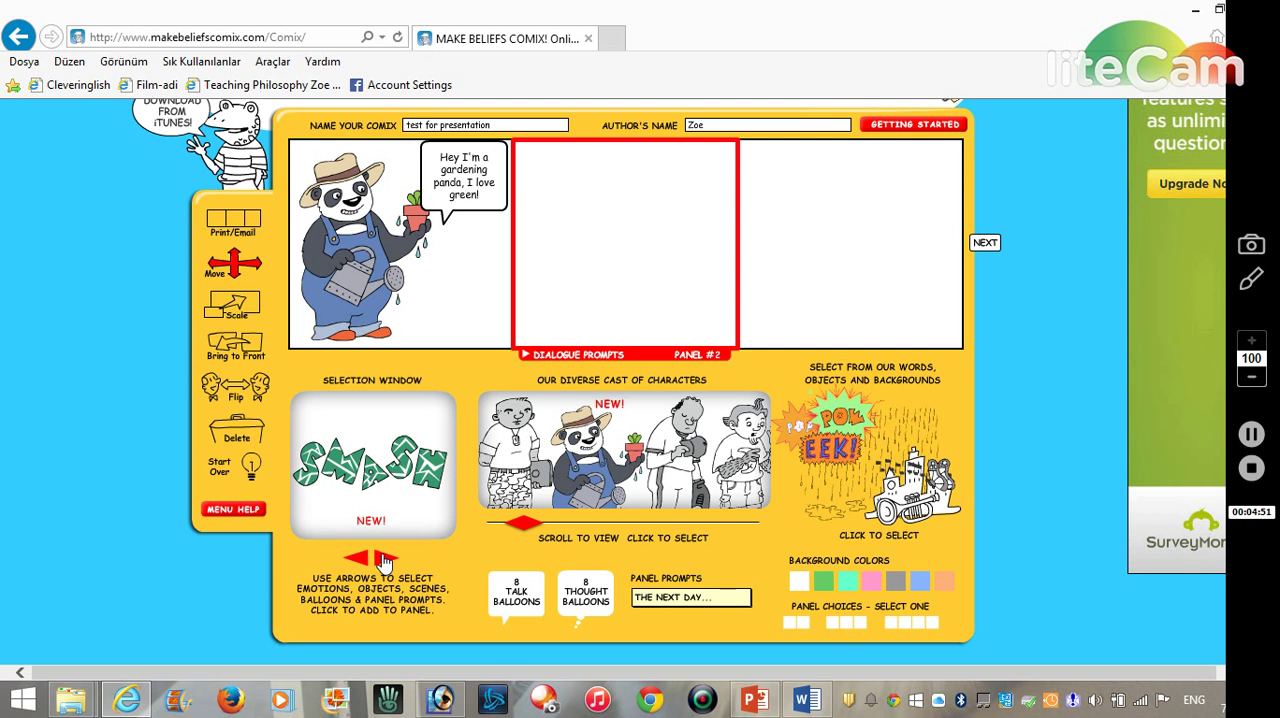
pyautogui.click(382, 562)
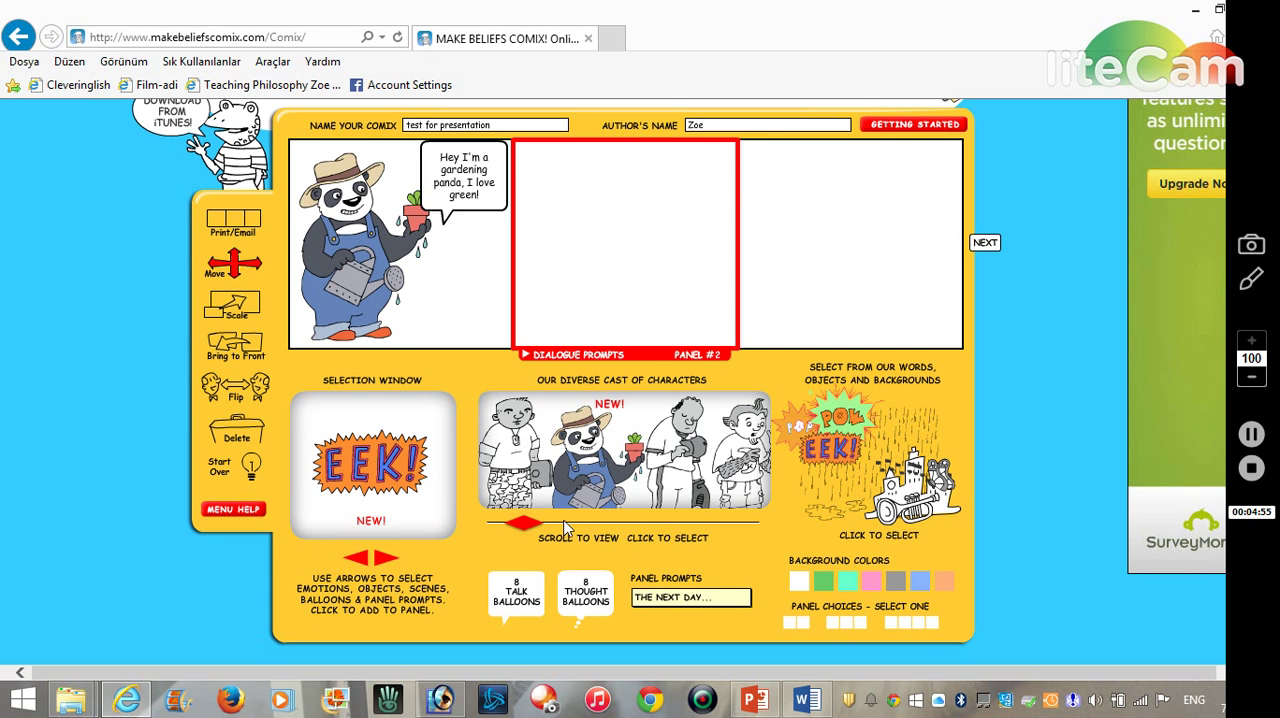
# - Add the lion lifting a dumbbell to the second panel and move it up and right so the whole figure fits
pyautogui.moveTo(525, 524); pyautogui.dragTo(624, 544)
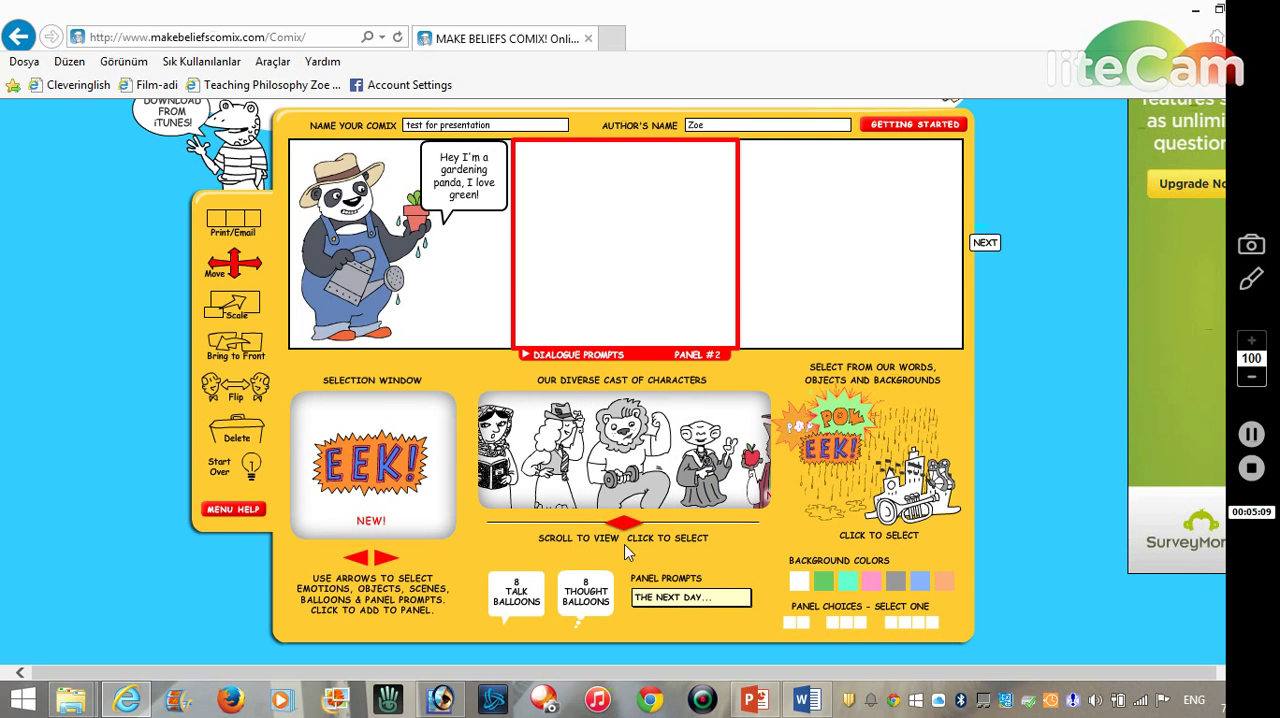
pyautogui.click(630, 478)
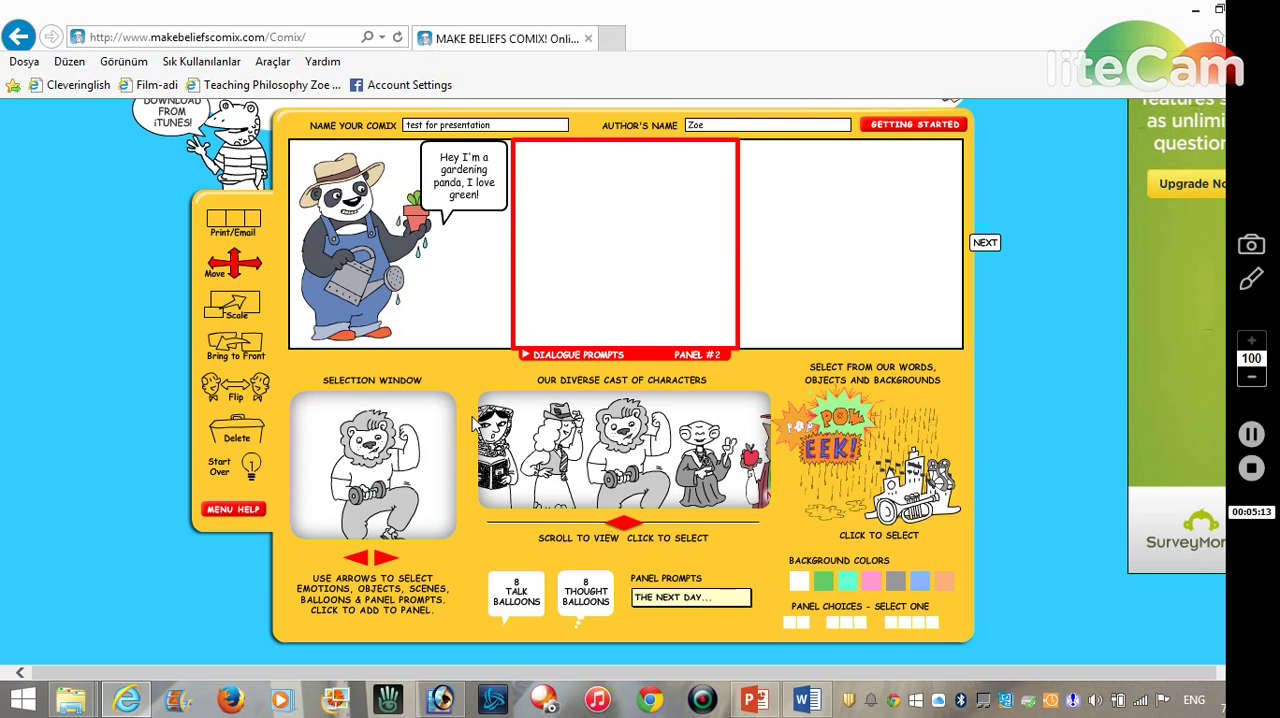
pyautogui.click(380, 470)
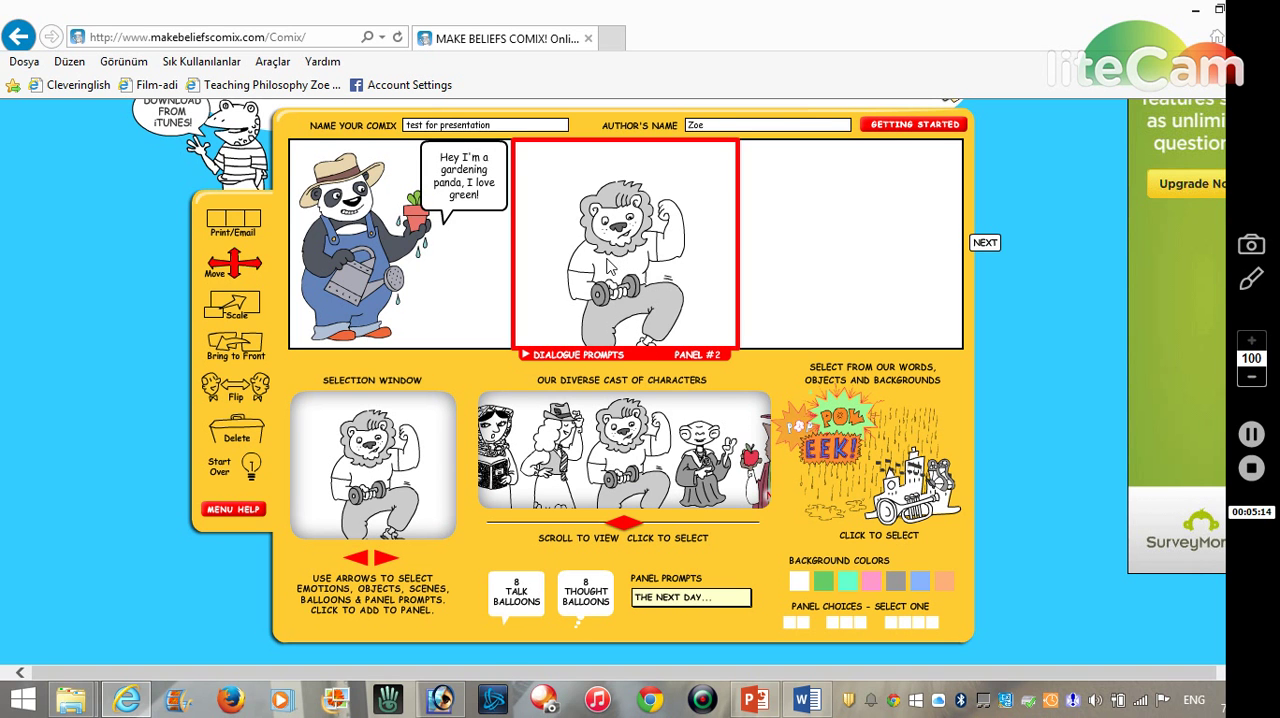
pyautogui.moveTo(607, 265); pyautogui.dragTo(655, 230)
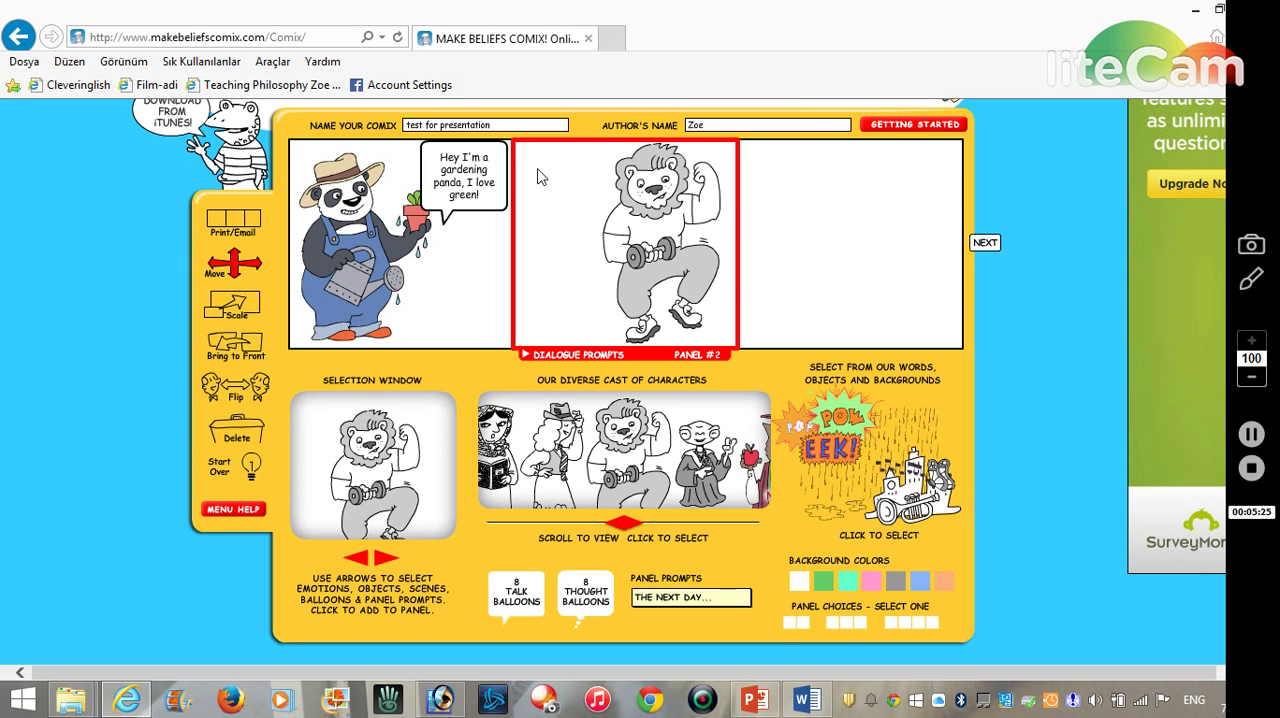
# - Try the large talk balloon with a lower-right tail beside the lion in the second panel, and delete it
pyautogui.click(521, 597)
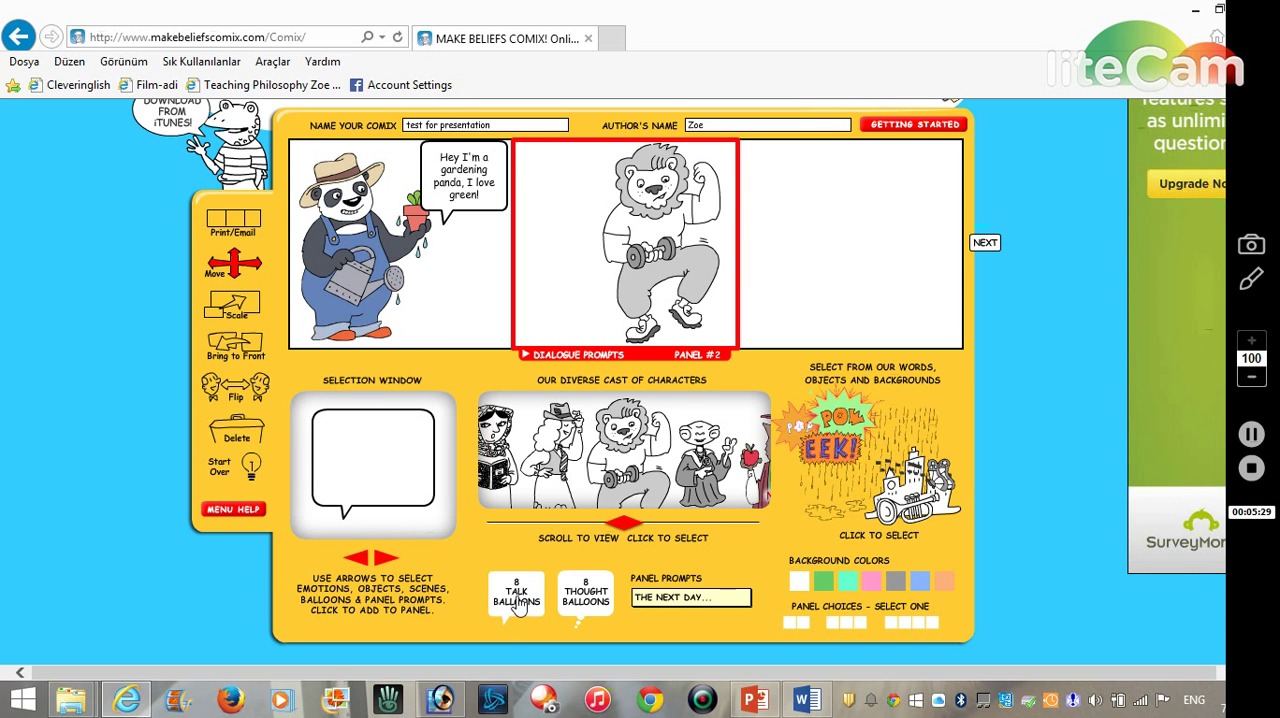
pyautogui.click(385, 558)
pyautogui.click(379, 468)
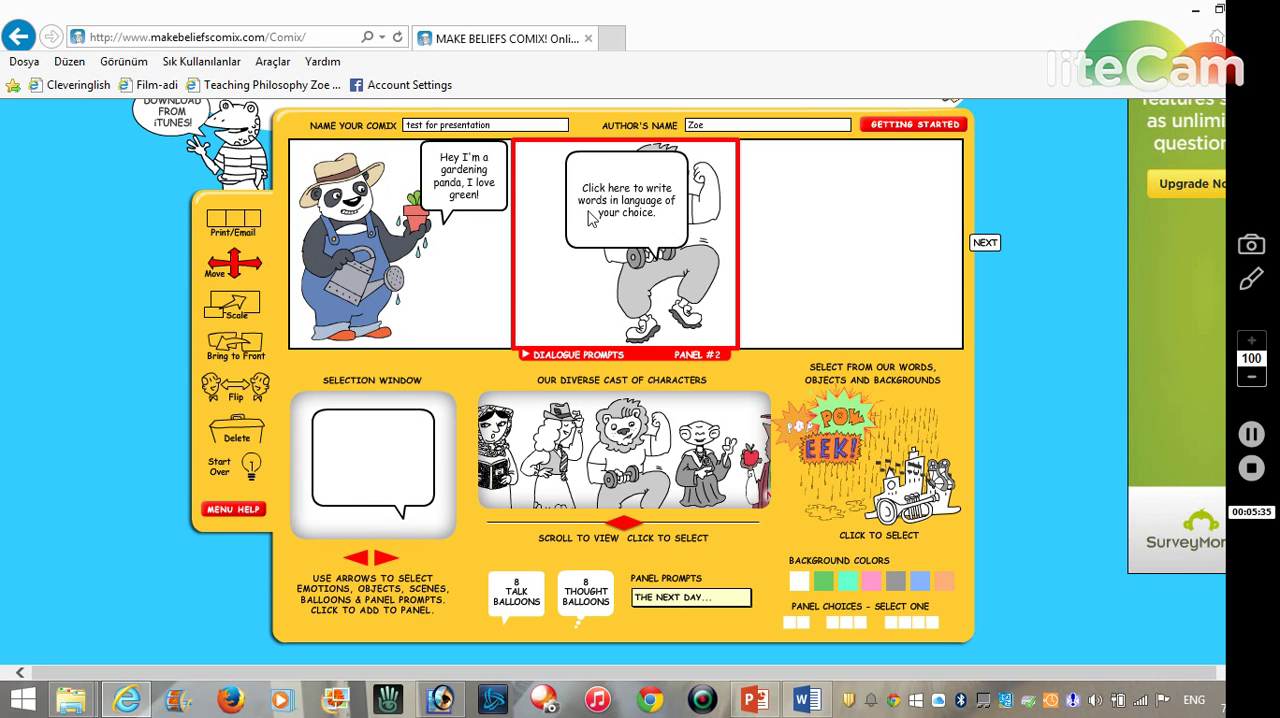
pyautogui.moveTo(593, 219); pyautogui.dragTo(551, 223)
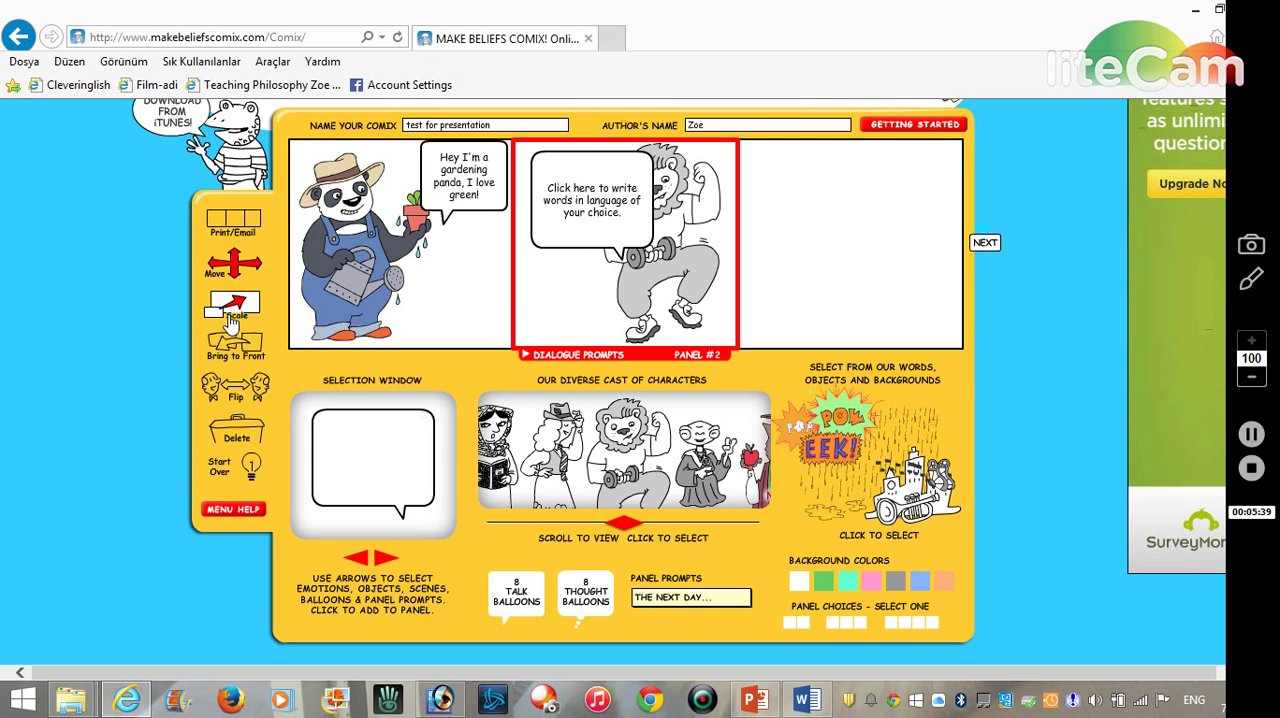
pyautogui.click(240, 432)
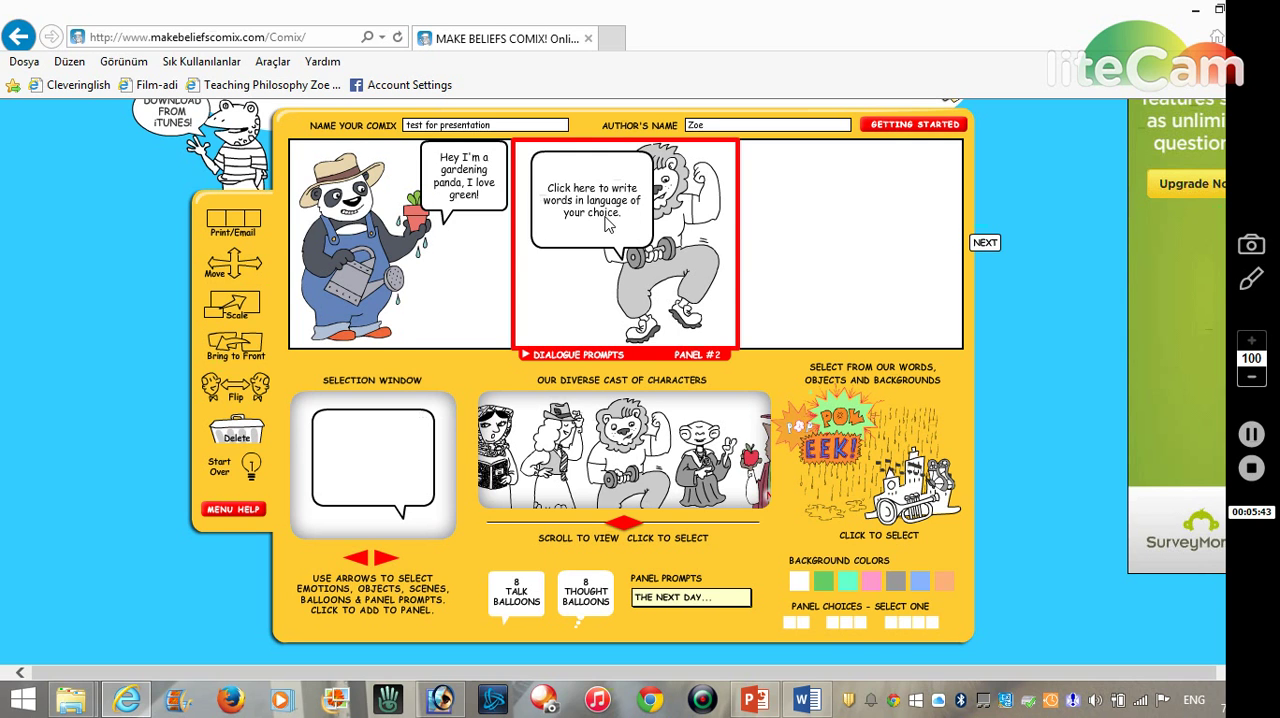
pyautogui.click(608, 225)
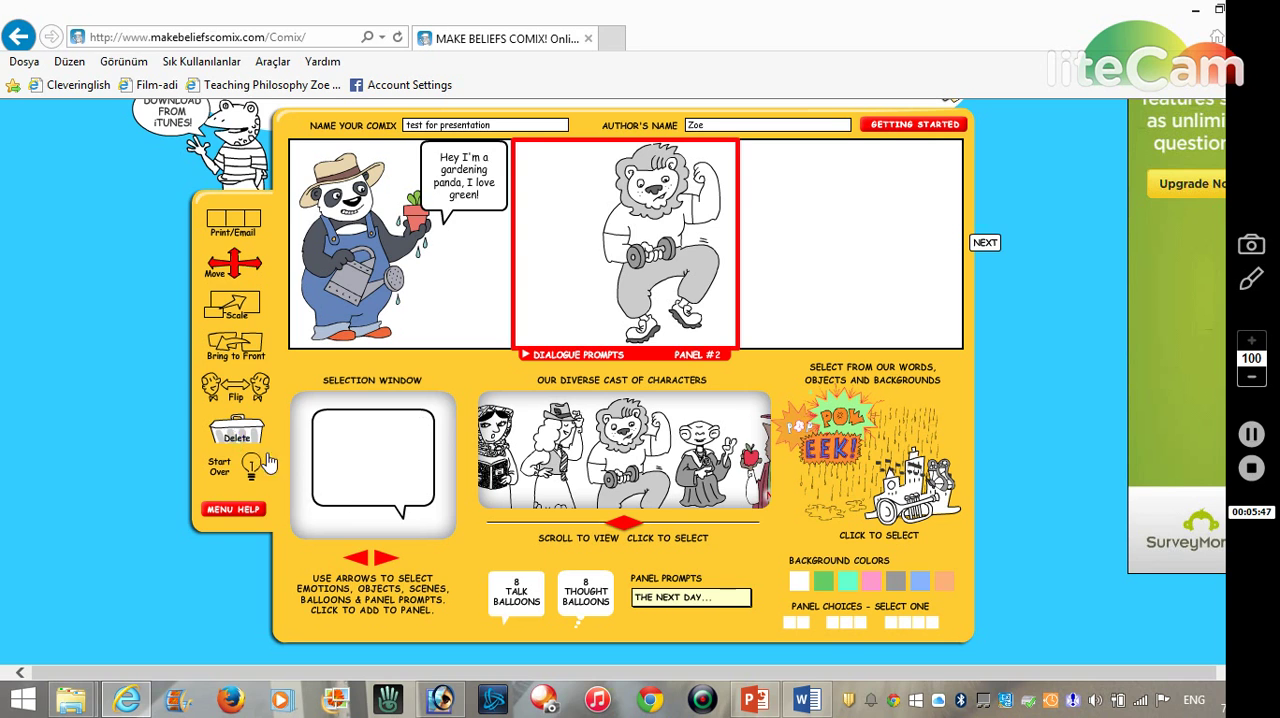
# - Place the same large talk balloon in the second panel once more and delete it again
pyautogui.click(380, 458)
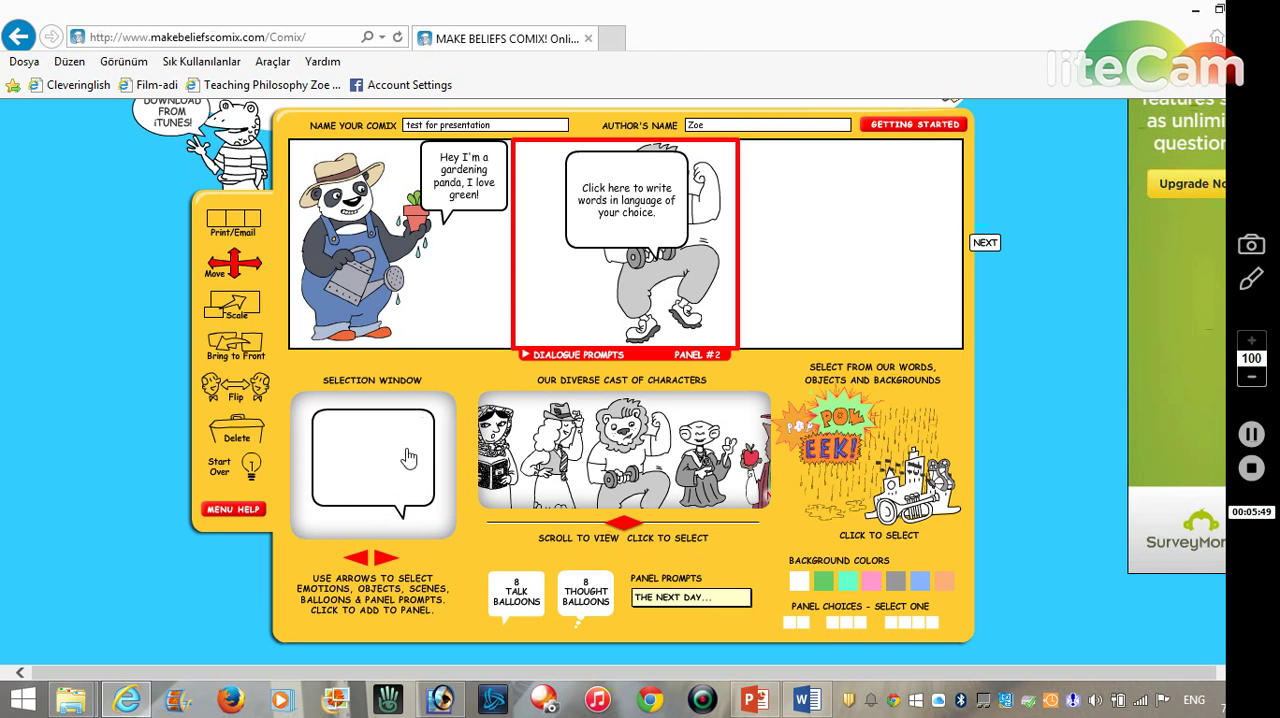
pyautogui.click(237, 430)
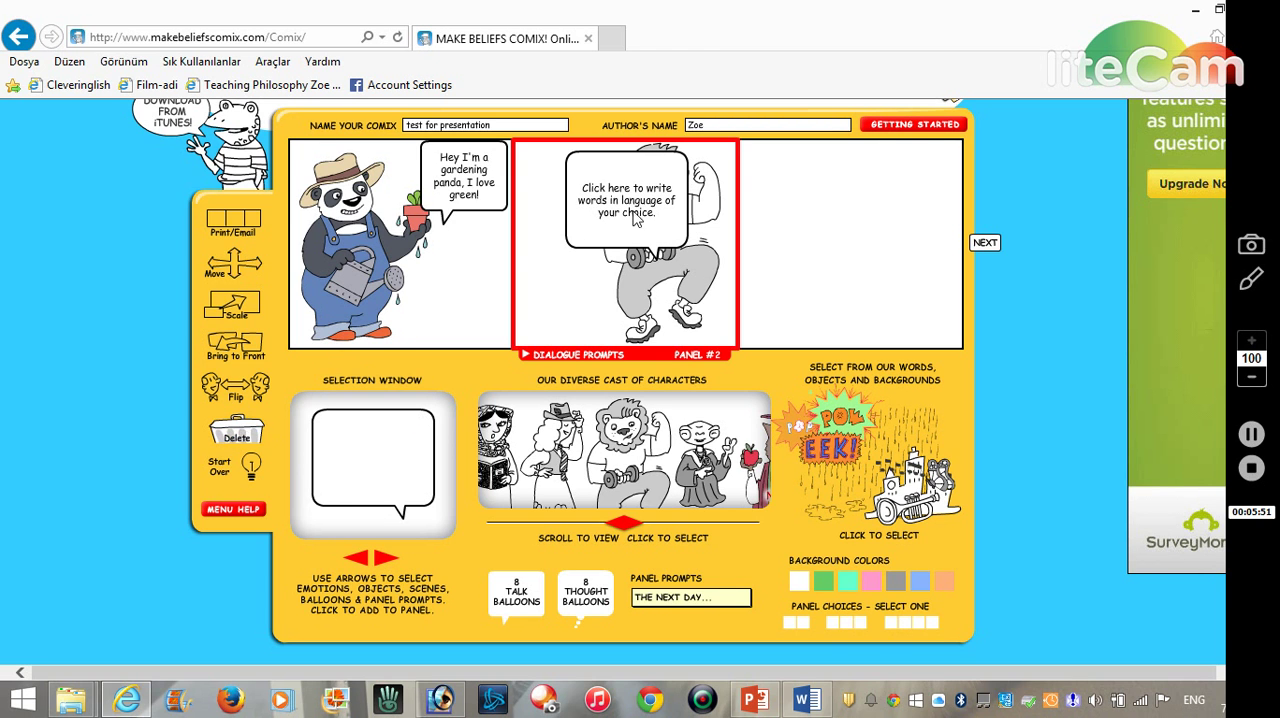
pyautogui.click(634, 213)
# - Add the medium-sized talk balloon with its tail at the lower right to the second panel and place it in the panel's upper-left corner
pyautogui.click(384, 560)
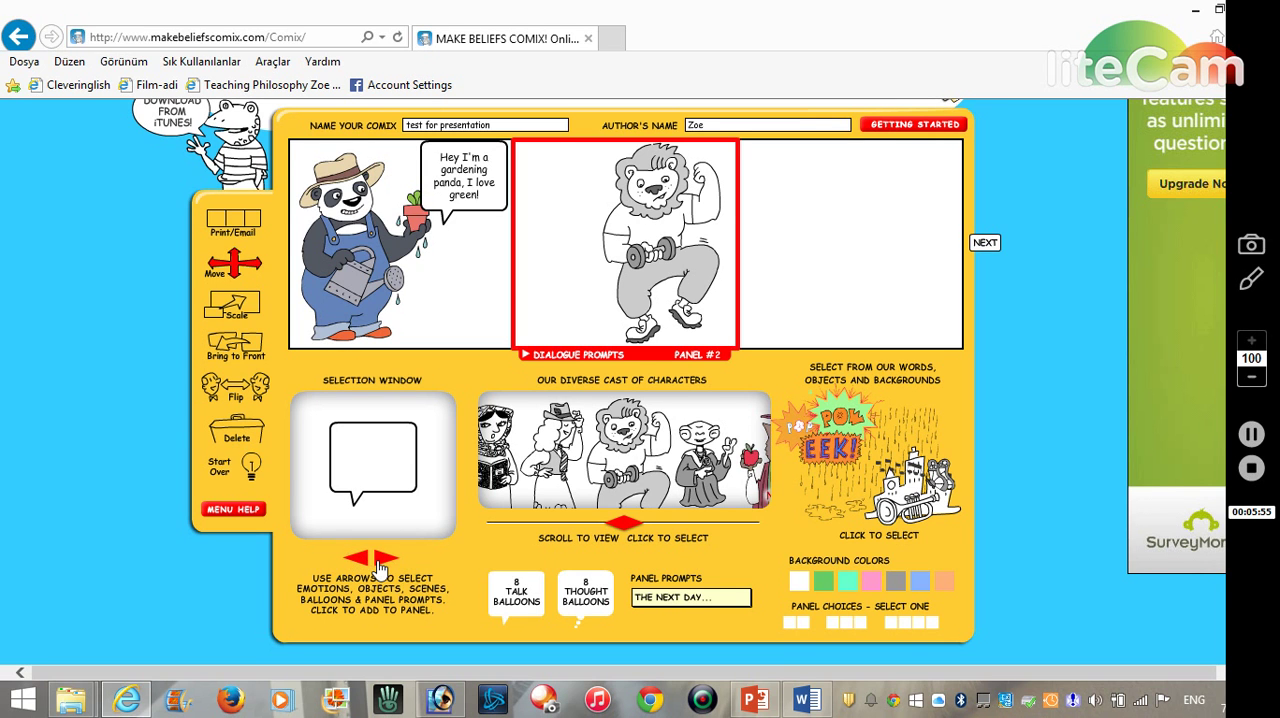
pyautogui.click(381, 562)
pyautogui.click(385, 447)
pyautogui.moveTo(619, 200); pyautogui.dragTo(559, 186)
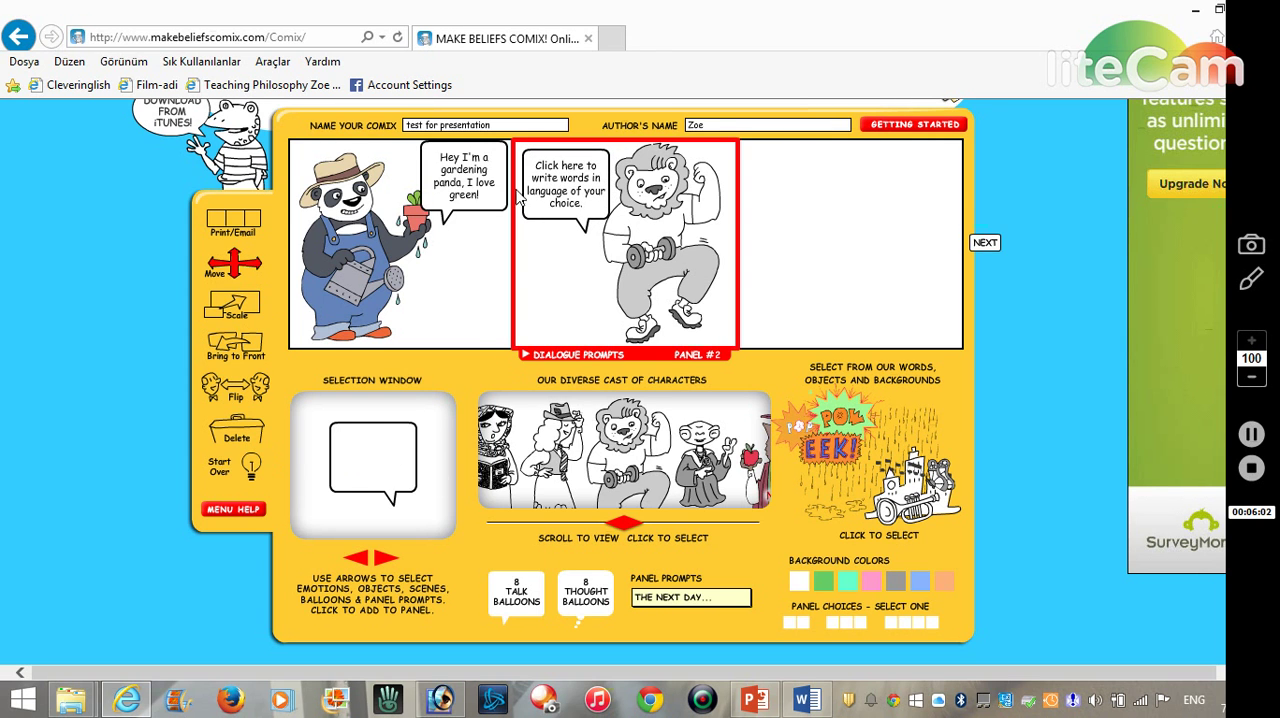
# - Replace the placeholder text in the lion's talk balloon with "Hey I'm Leo, the fitness Lion... come work out!"
pyautogui.click(573, 183)
pyautogui.moveTo(586, 205); pyautogui.dragTo(526, 160)
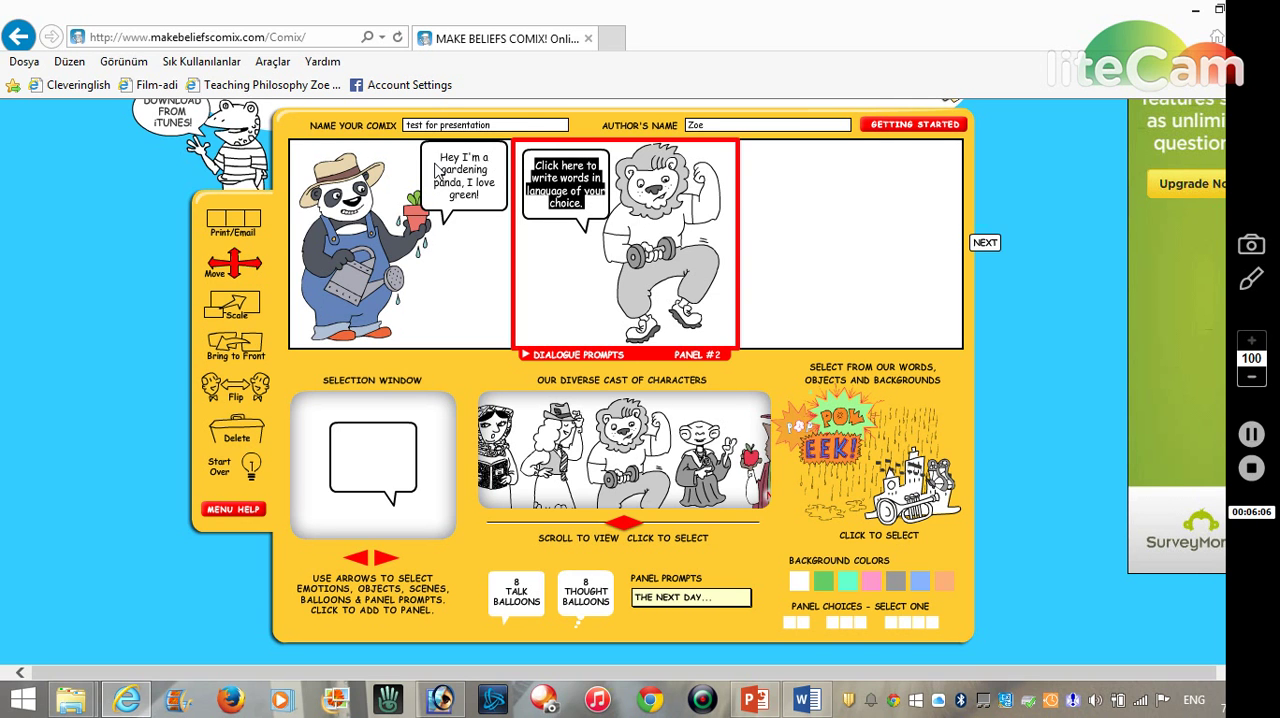
pyautogui.write('H')
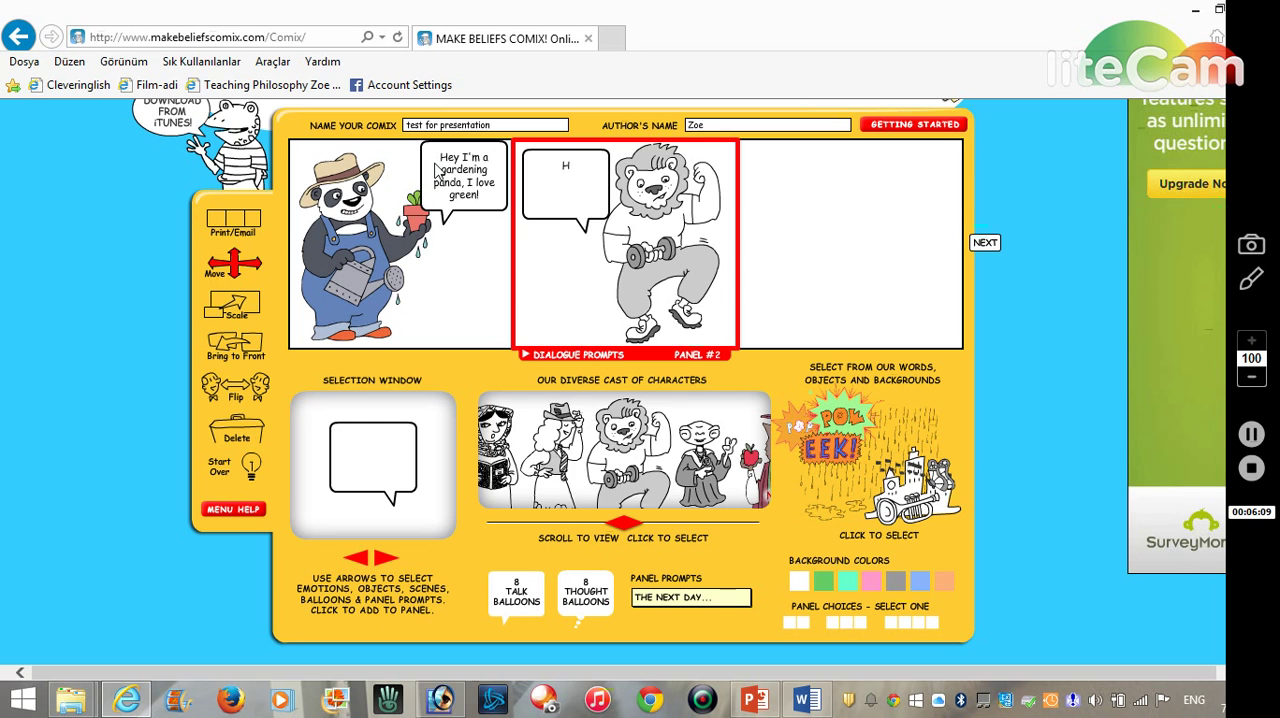
pyautogui.write('ey I')
pyautogui.write("'m Leo, th")
pyautogui.write('e')
pyautogui.write(' fitness')
pyautogui.write(' Lio')
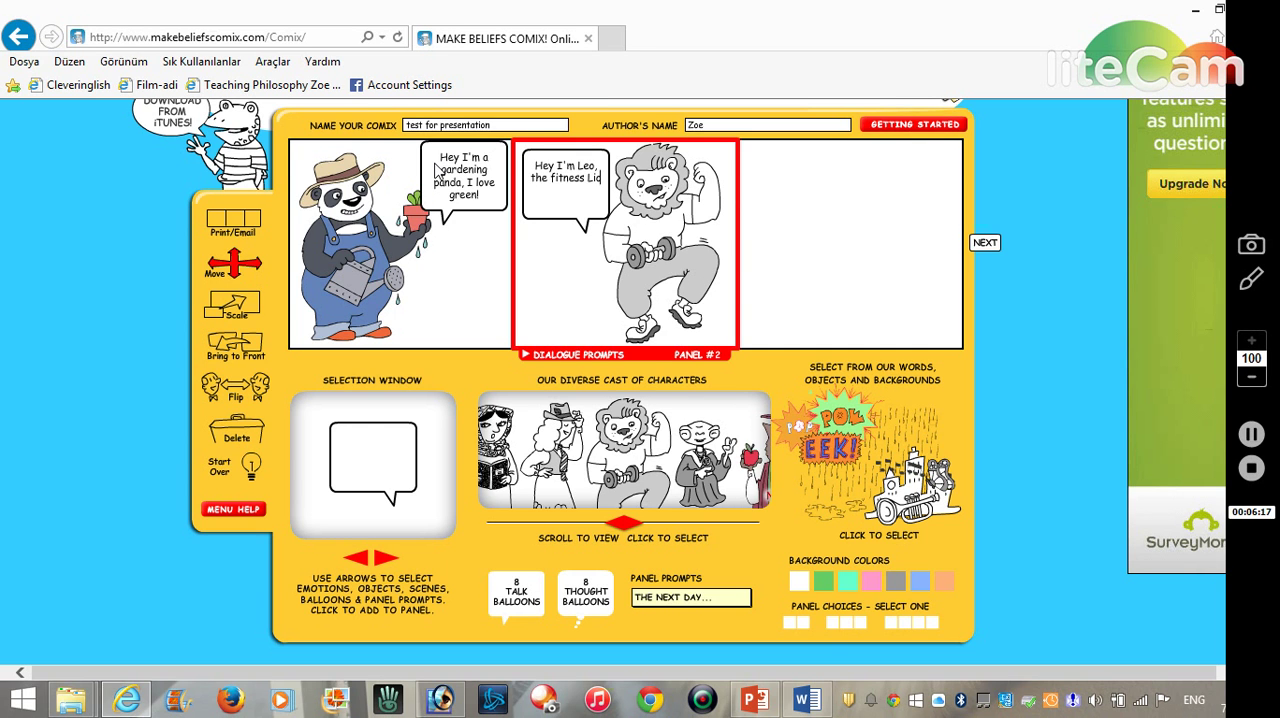
pyautogui.write('n... come')
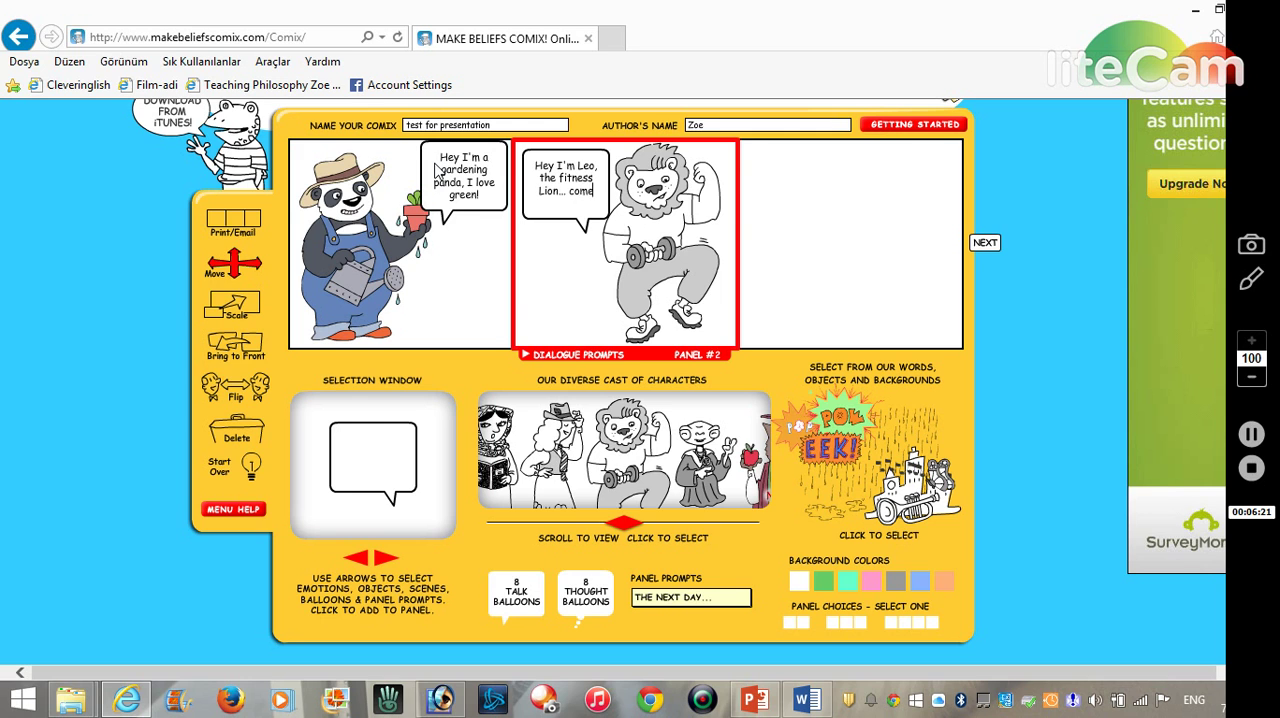
pyautogui.write(' work out with')
pyautogui.press('BackSpace')
pyautogui.press('BackSpace')
pyautogui.press('BackSpace')
pyautogui.press('BackSpace')
pyautogui.press('BackSpace')
pyautogui.press('BackSpace')
pyautogui.press('BackSpace')
pyautogui.press('BackSpace')
# - Add the owl wearing a vest and bow tie and holding a green book to the third panel, in its right half
pyautogui.click(860, 228)
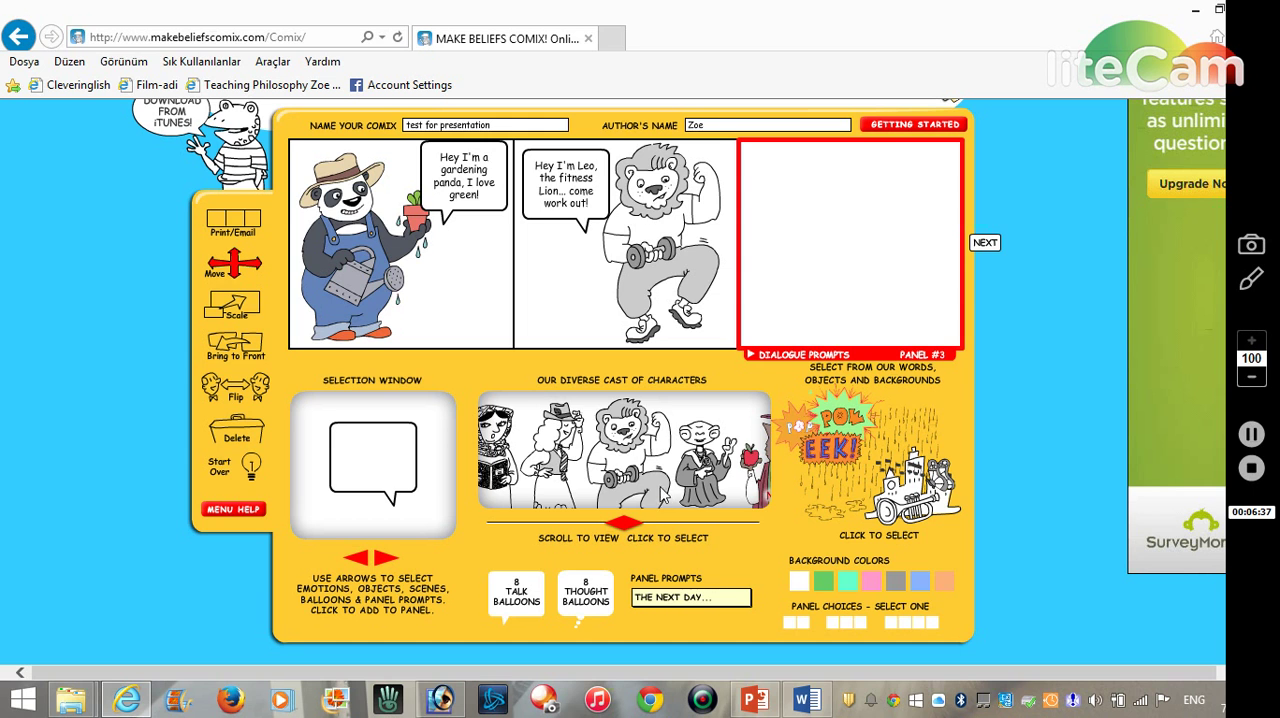
pyautogui.moveTo(623, 526); pyautogui.dragTo(650, 532)
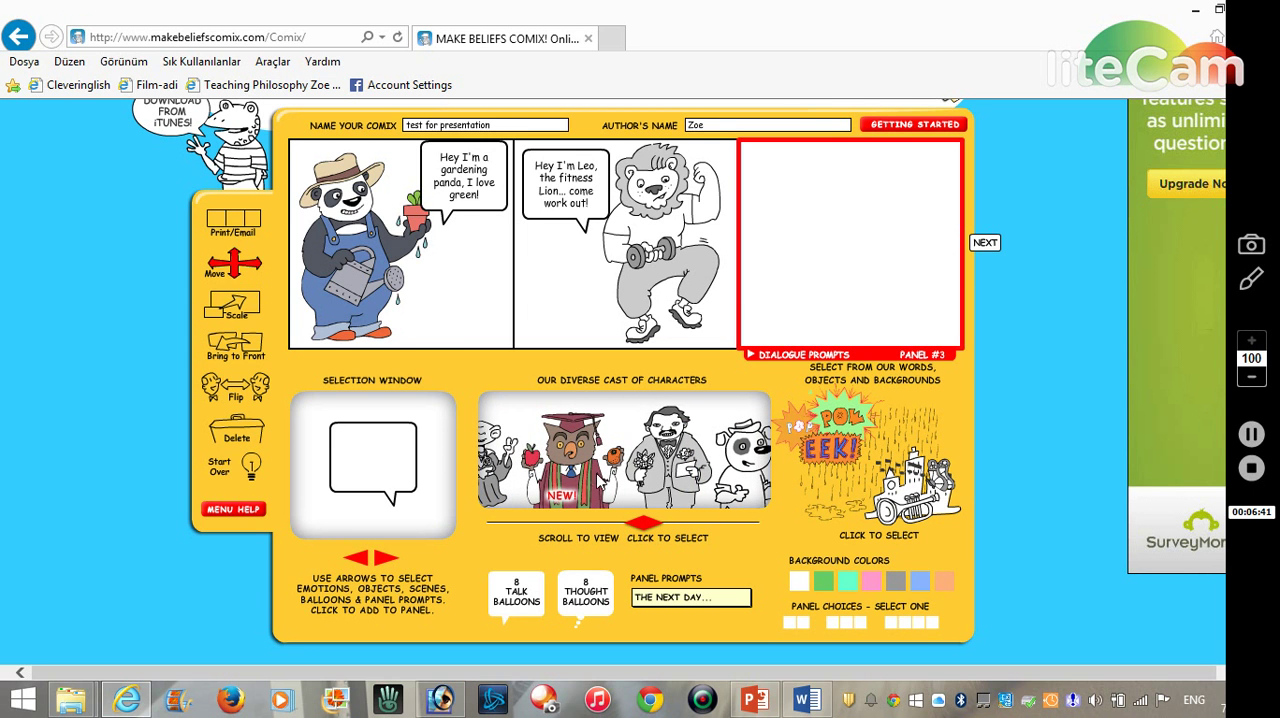
pyautogui.click(600, 482)
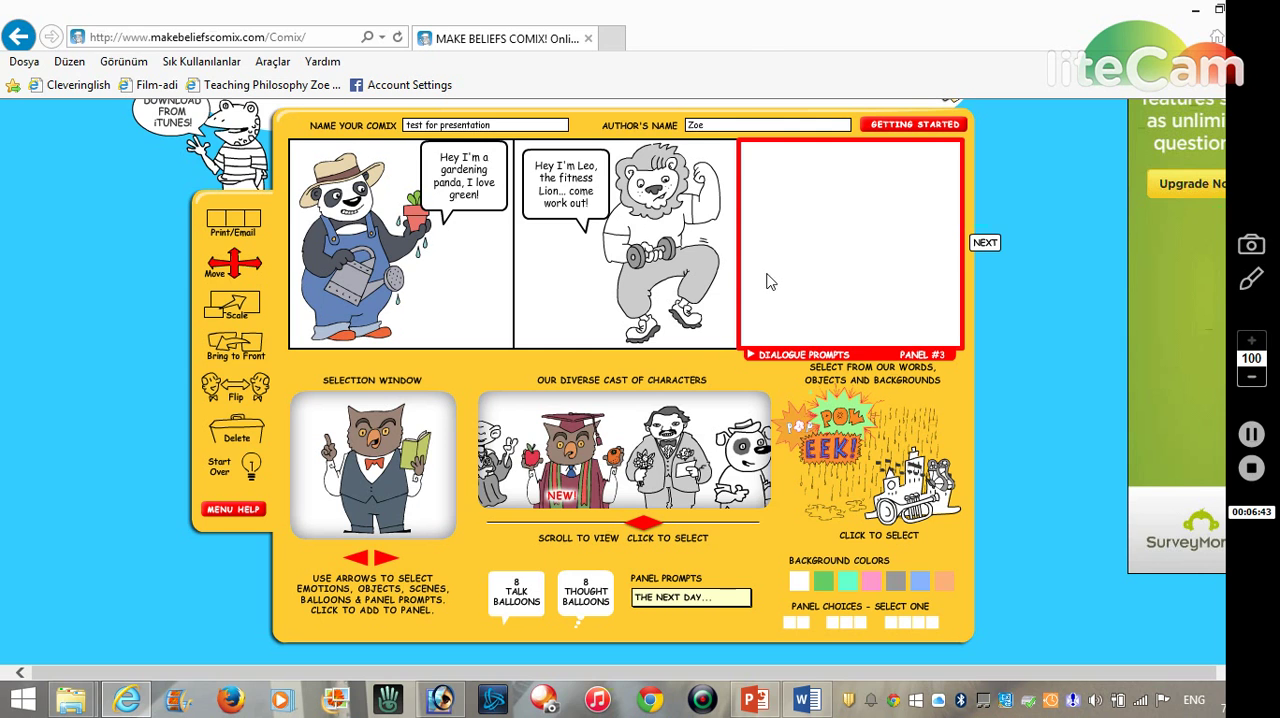
pyautogui.click(384, 559)
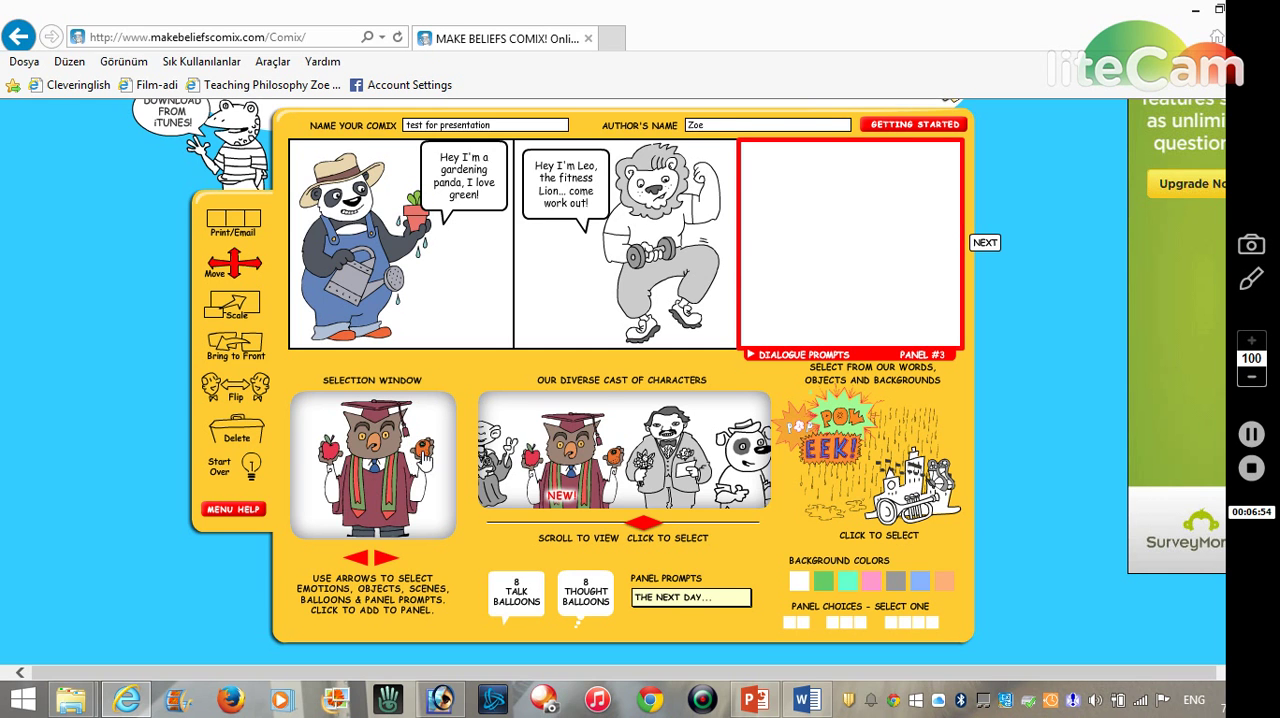
pyautogui.click(384, 562)
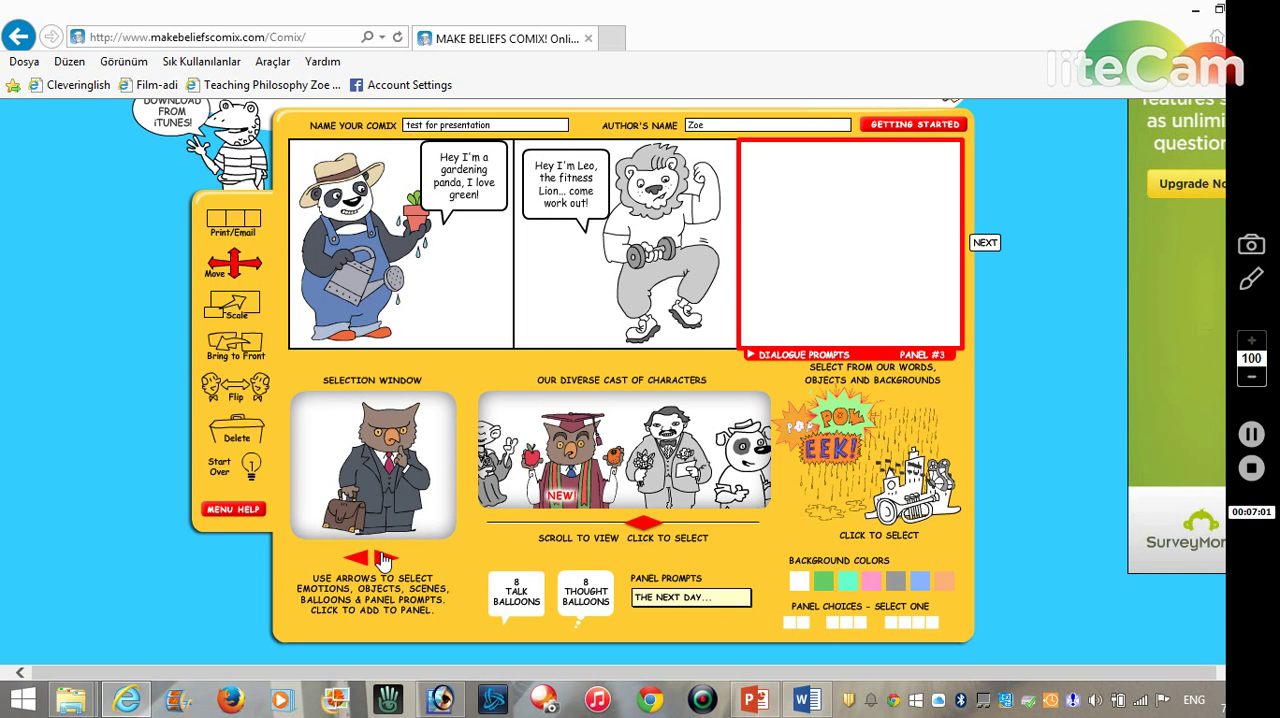
pyautogui.click(384, 561)
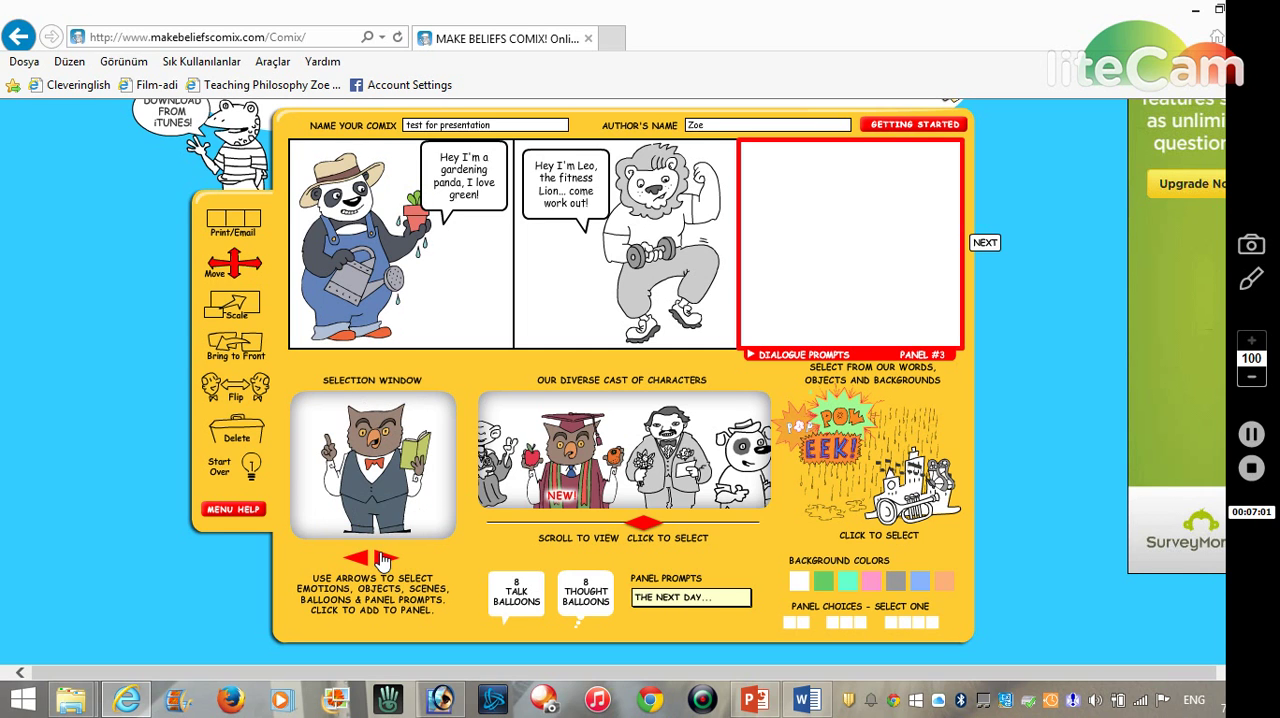
pyautogui.click(379, 488)
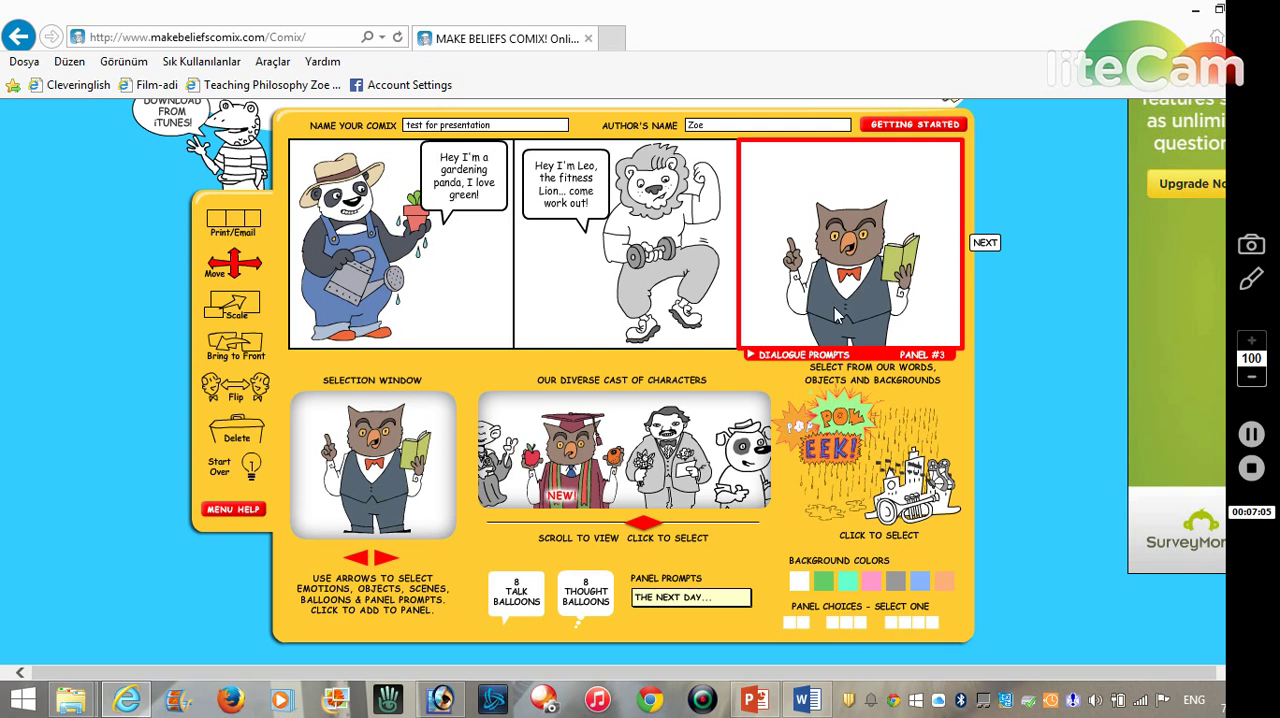
pyautogui.moveTo(847, 277); pyautogui.dragTo(888, 266)
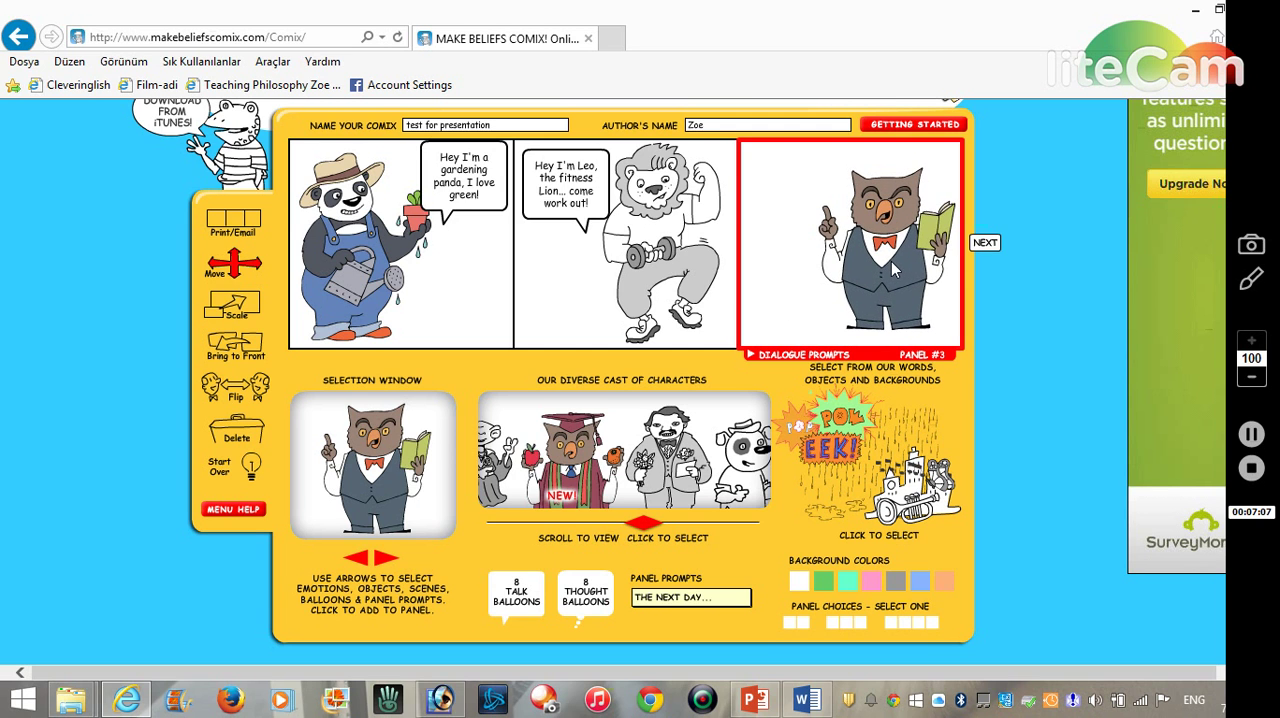
# - Add the medium-sized talk balloon with its tail at the lower right to the third panel and place it in the panel's upper-left corner
pyautogui.click(507, 592)
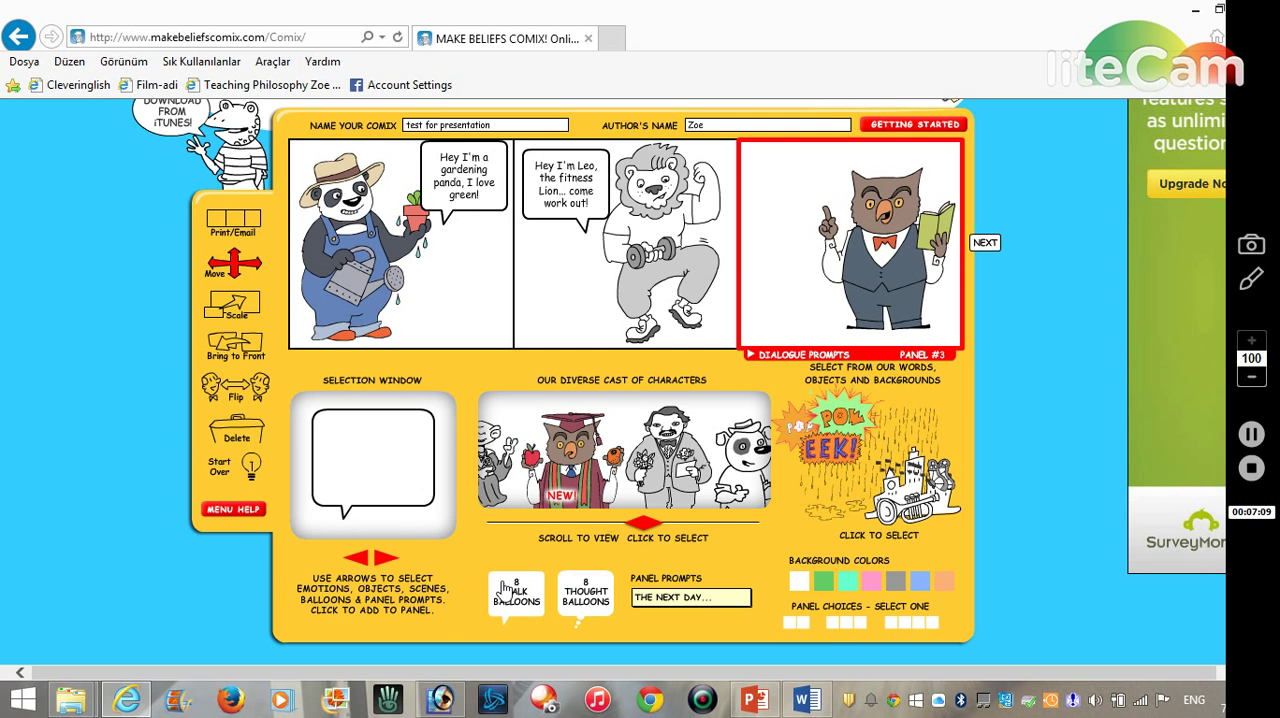
pyautogui.click(381, 563)
pyautogui.click(381, 563)
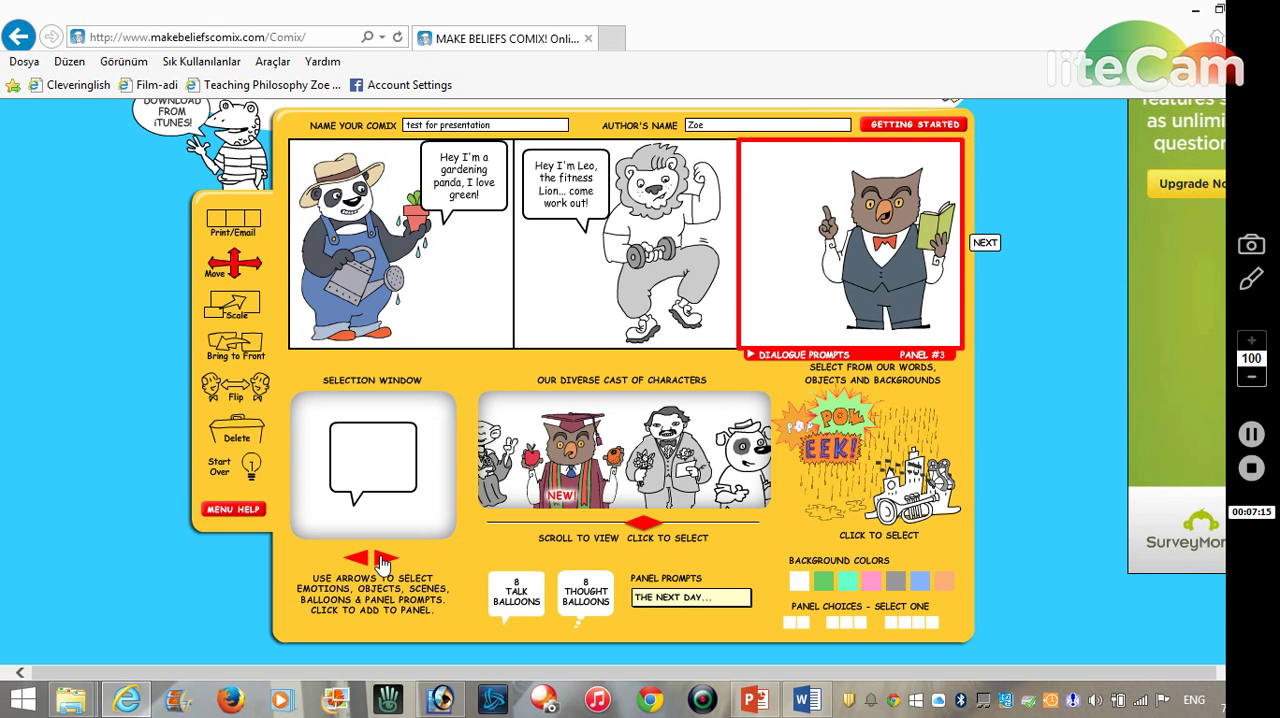
pyautogui.click(367, 458)
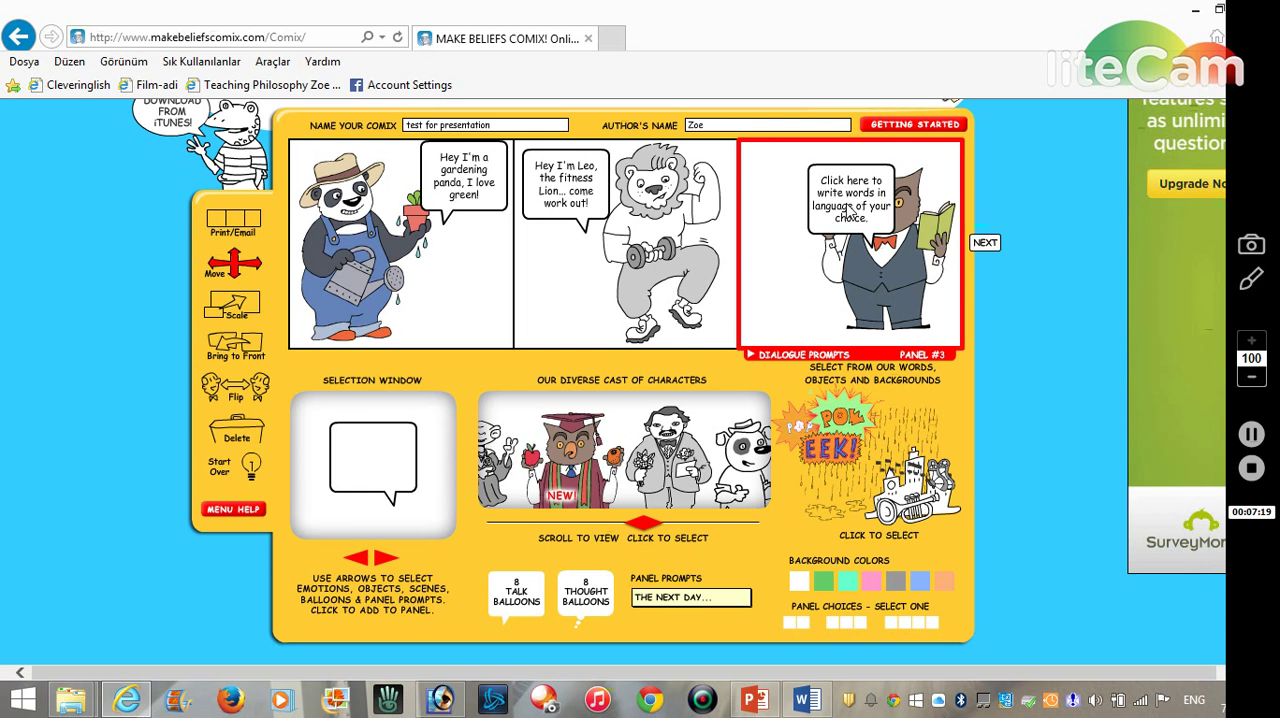
pyautogui.moveTo(847, 206); pyautogui.dragTo(782, 188)
# - Replace the placeholder text in the owl's talk balloon with "Hi, I'm Dr. Owl your new English teacher!"
pyautogui.click(804, 200)
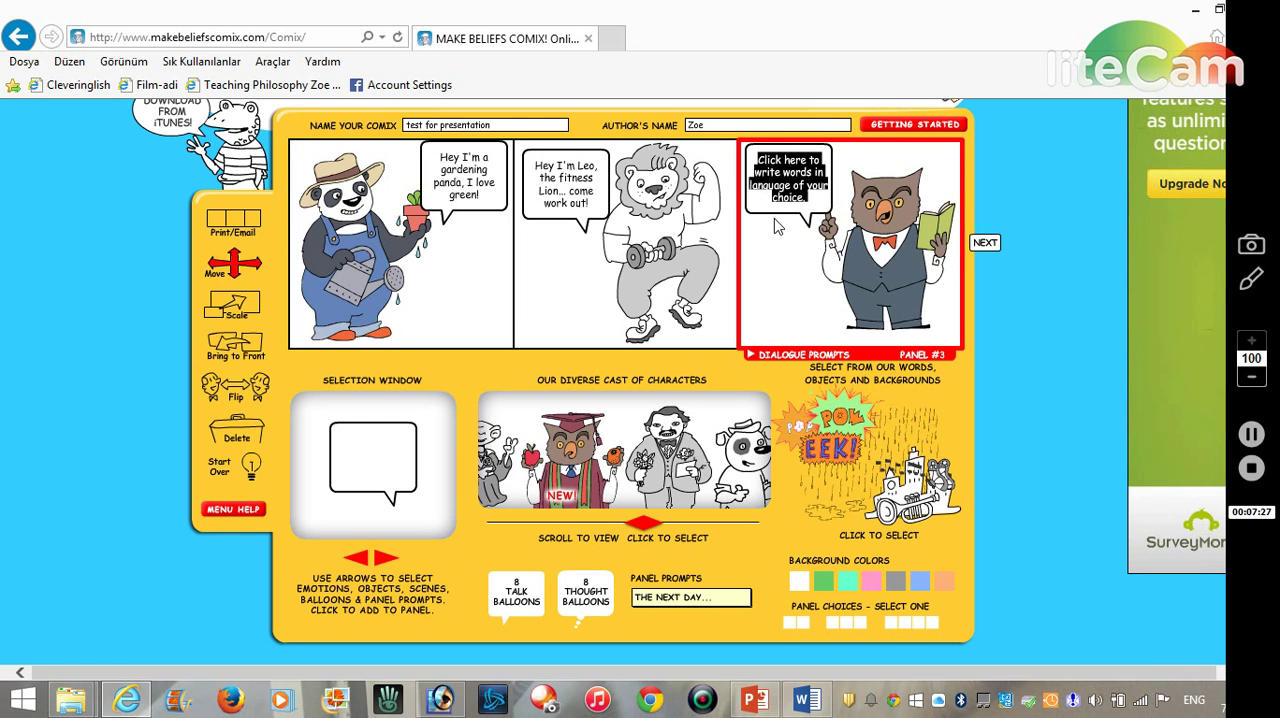
pyautogui.press('BackSpace')
pyautogui.write('Hi, ')
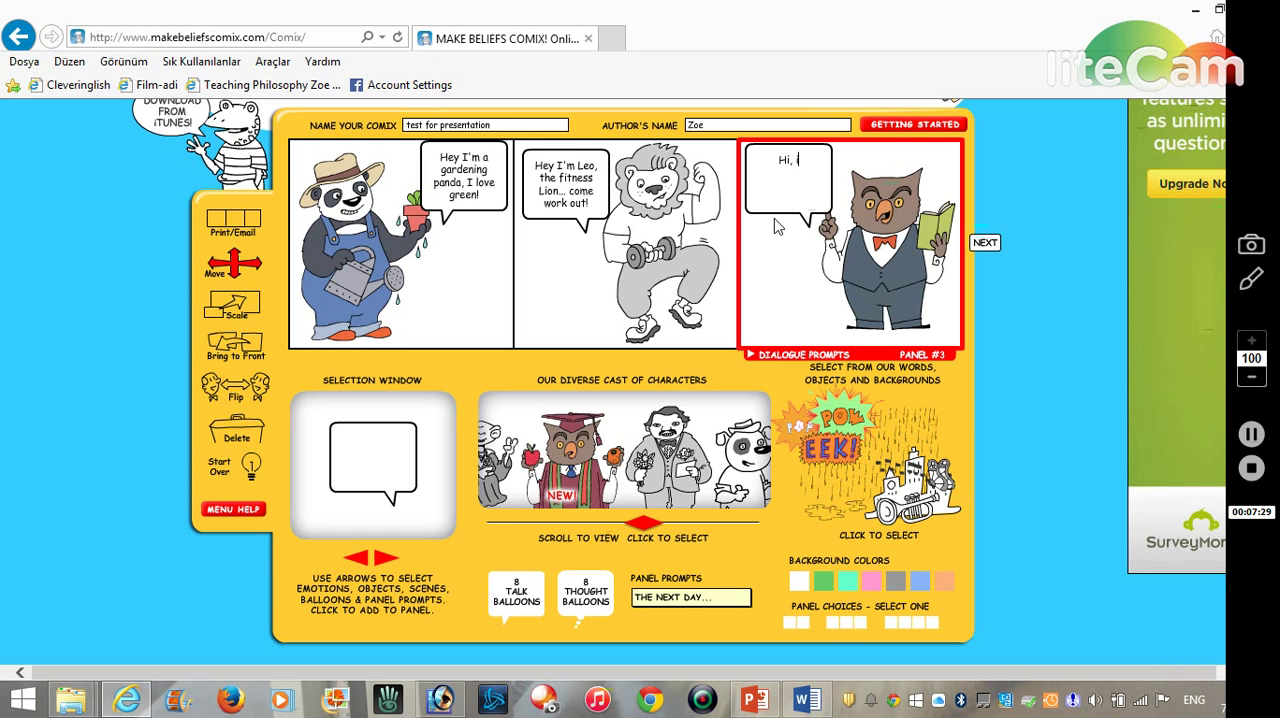
pyautogui.write("I'm Dr. Own")
pyautogui.press('BackSpace')
pyautogui.write('l your new English')
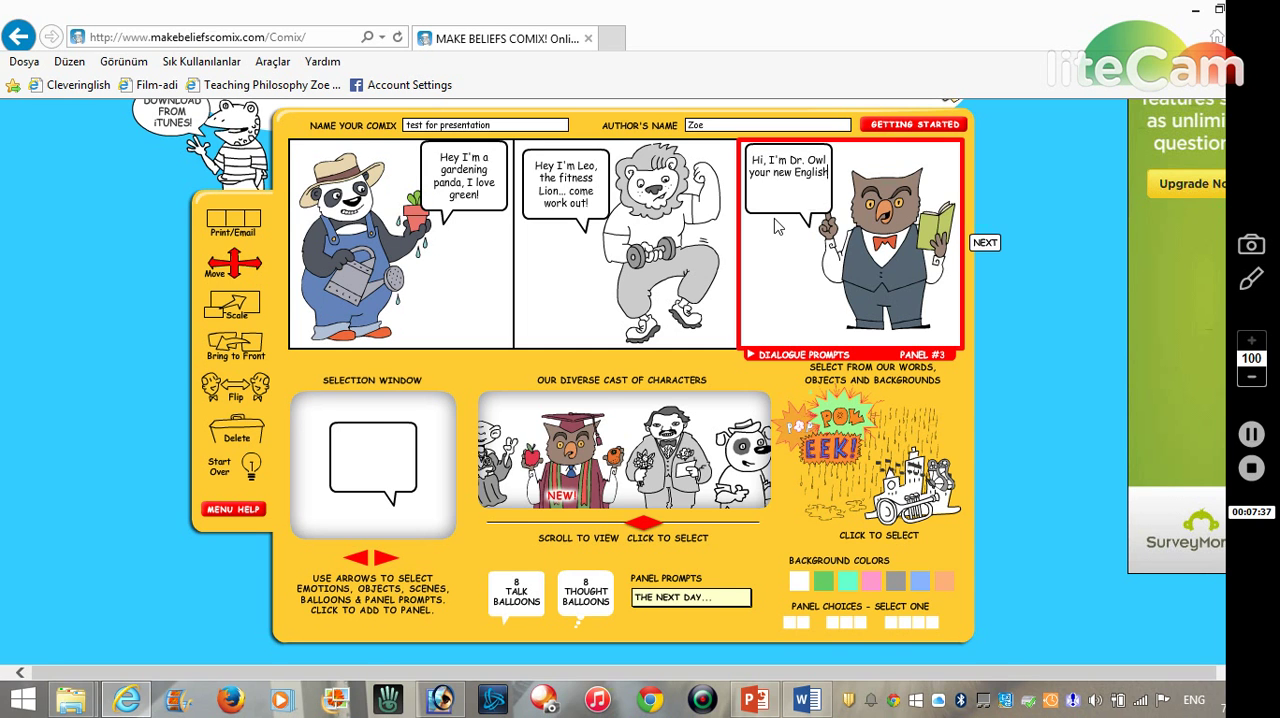
pyautogui.write(' tear')
pyautogui.press('BackSpace')
pyautogui.write('cher!')
# - Open the print and email page for the finished comic strip
pyautogui.scroll(2, 1000, 320)
pyautogui.scroll(-2, 998, 320)
pyautogui.scroll(2, 1005, 350)
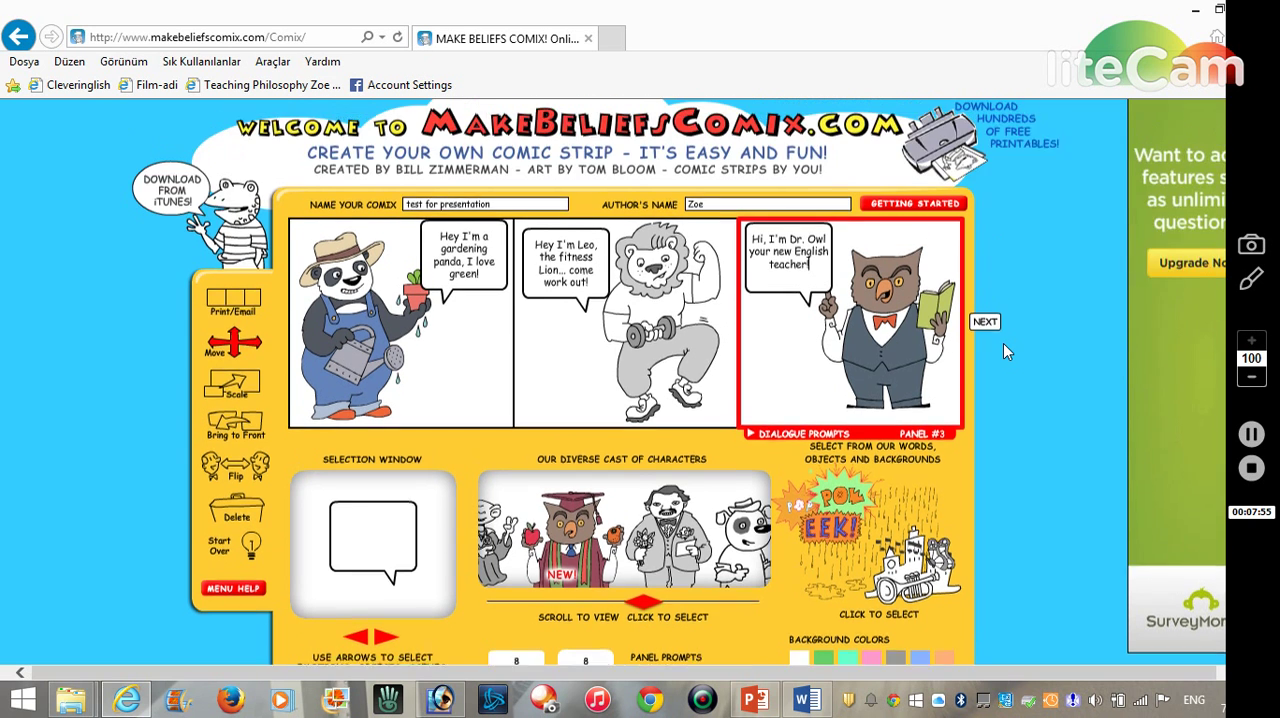
pyautogui.scroll(-1, 1007, 351)
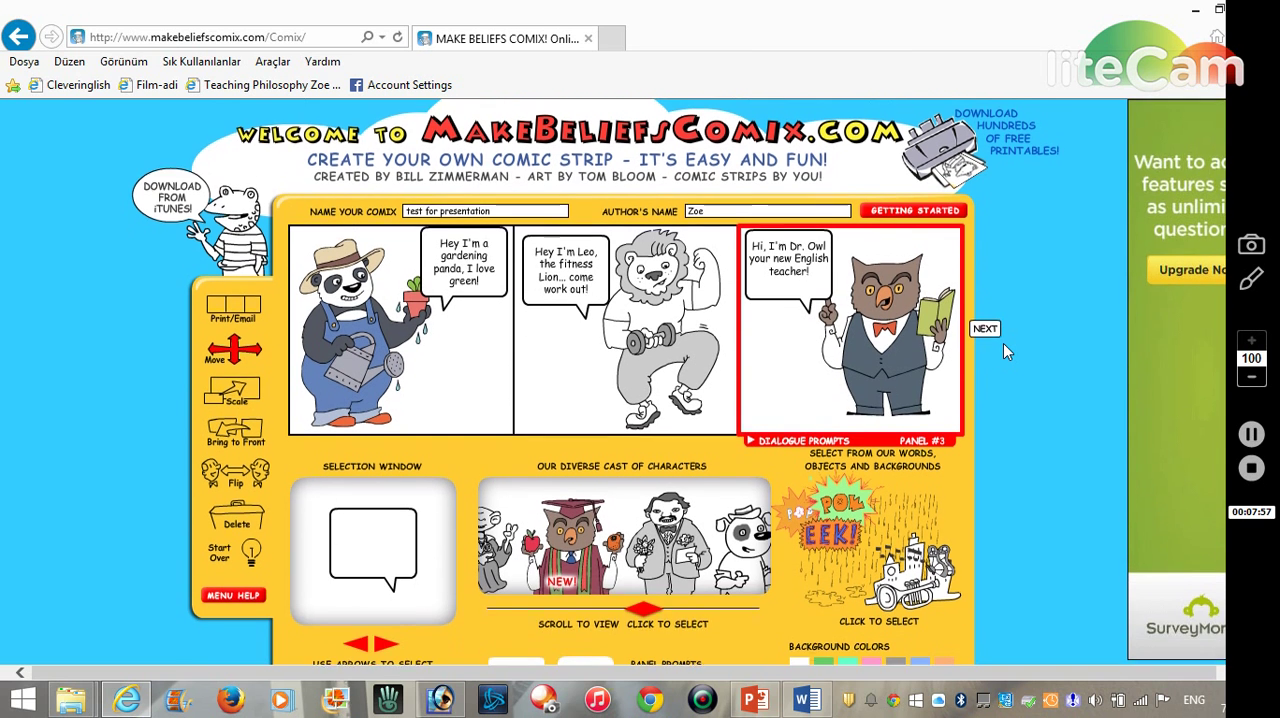
pyautogui.scroll(-1, 1007, 351)
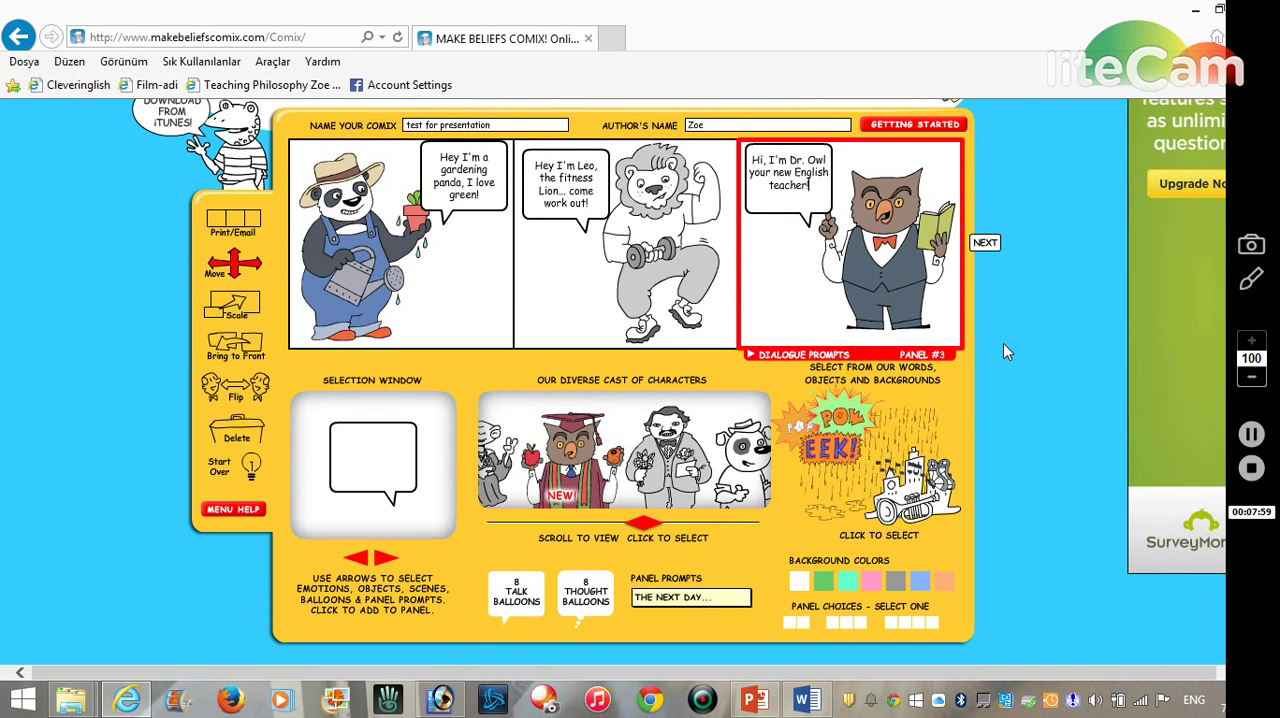
pyautogui.scroll(1, 1005, 348)
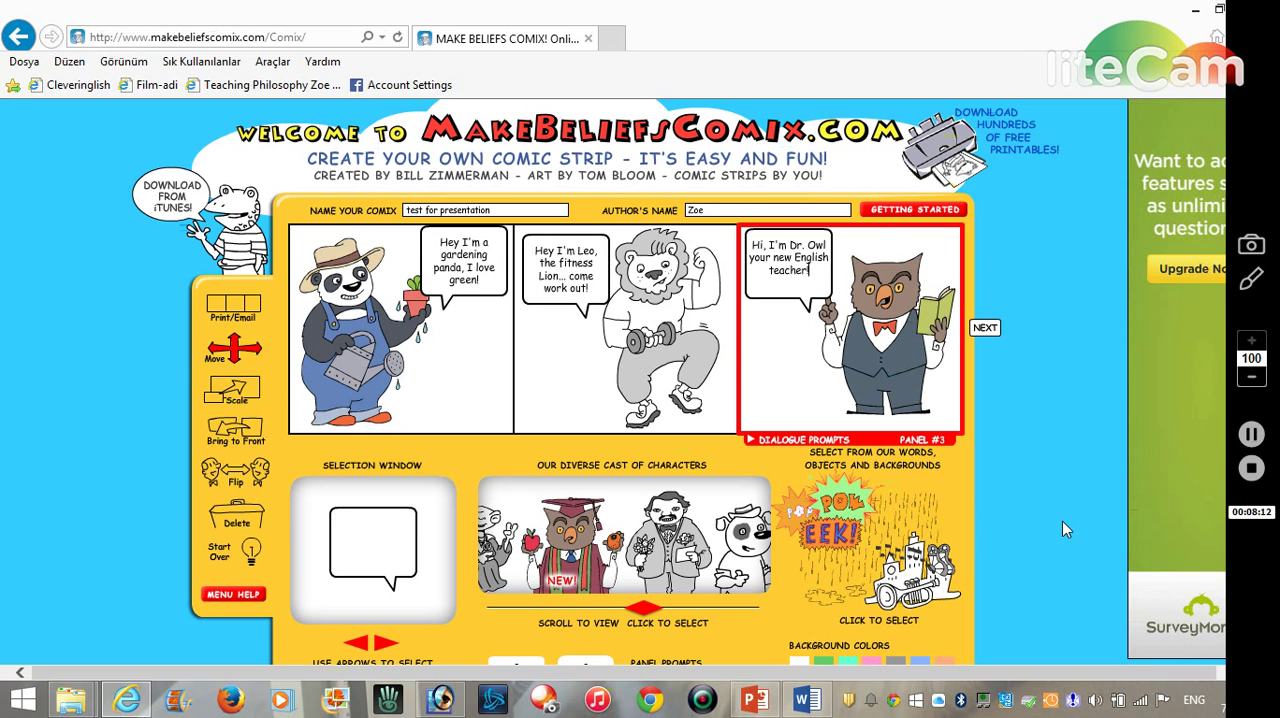
pyautogui.click(233, 308)
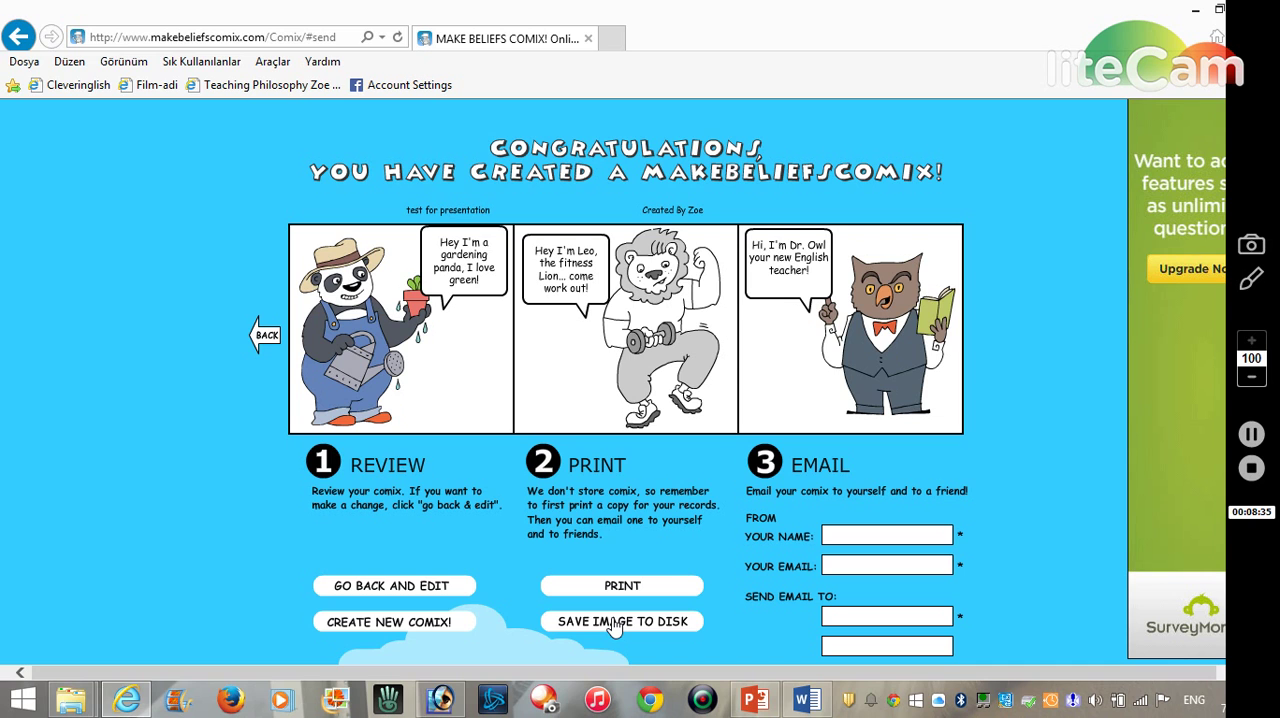
# - Fill in the sender's name and the sender's email address for emailing the comic
pyautogui.click(850, 537)
pyautogui.write('Zoe')
pyautogui.press('Tab')
pyautogui.write('zoe')
pyautogui.press('BackSpace')
pyautogui.press('BackSpace')
pyautogui.press('BackSpace')
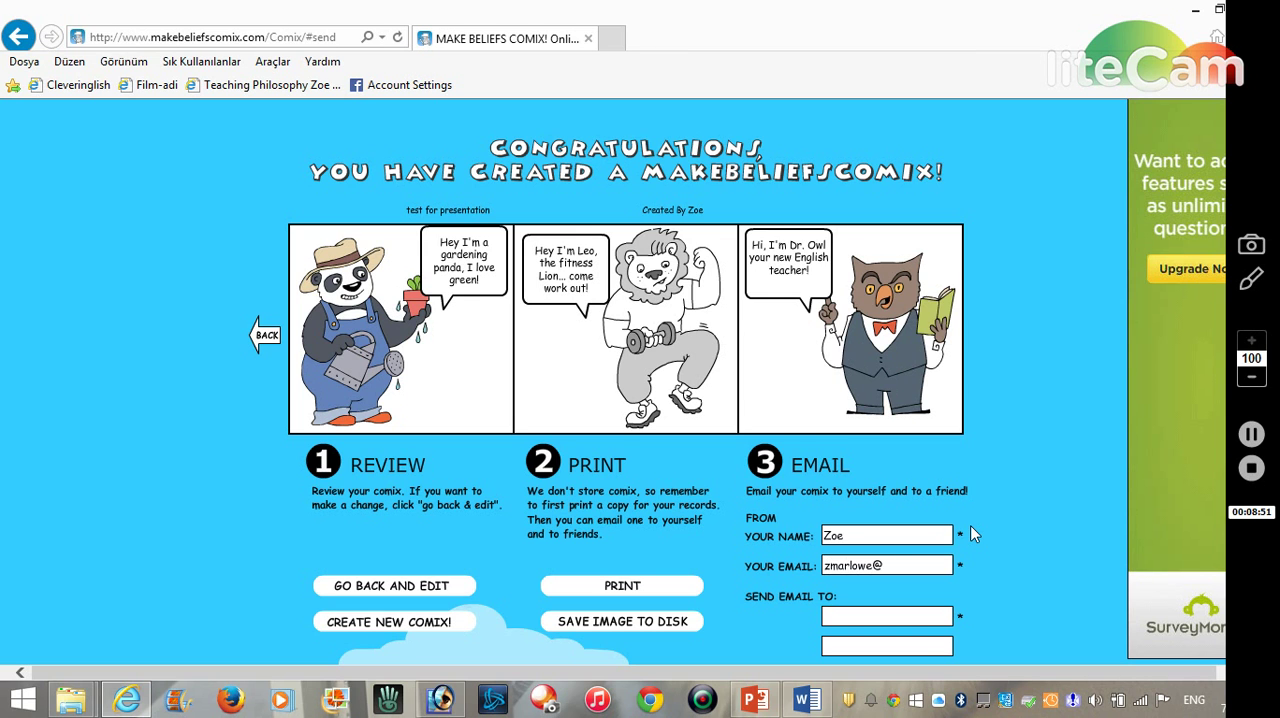
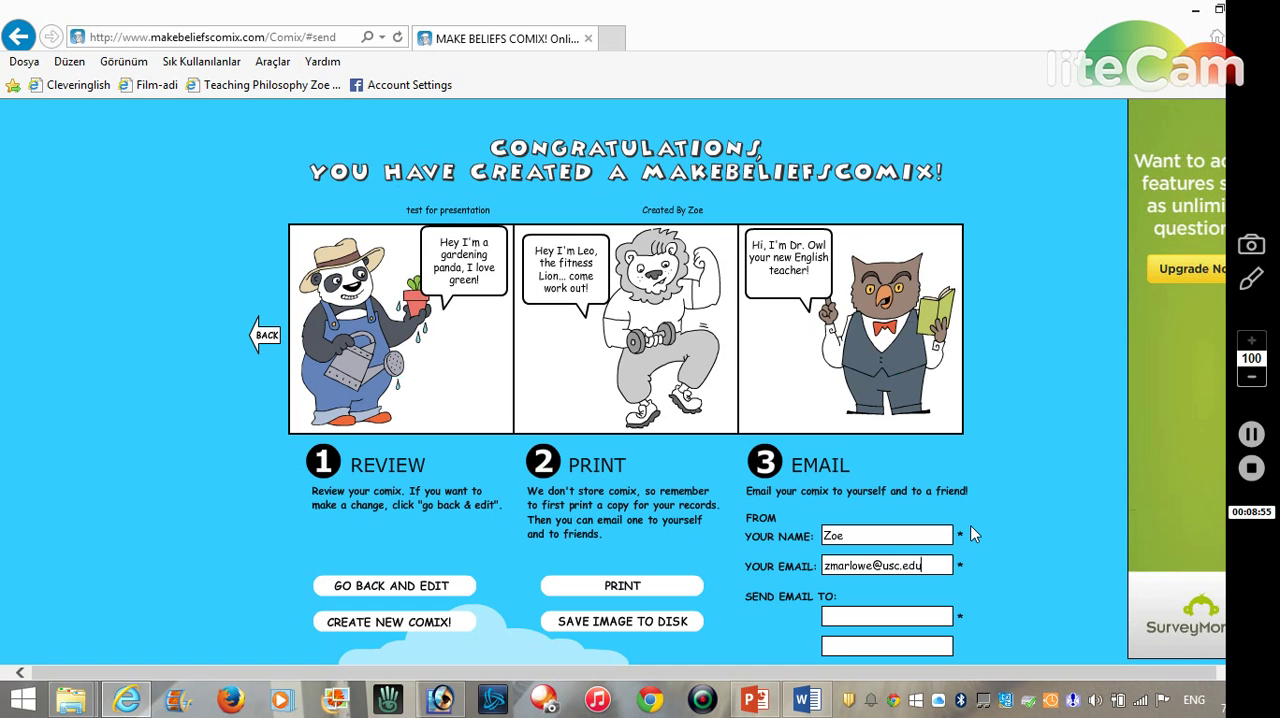
# - Enter the email address of the first recipient, using the sender's own address
pyautogui.press('Tab')
# - Email the finished comic to the entered recipient
pyautogui.scroll(-3, 1107, 599)
pyautogui.scroll(2, 1113, 582)
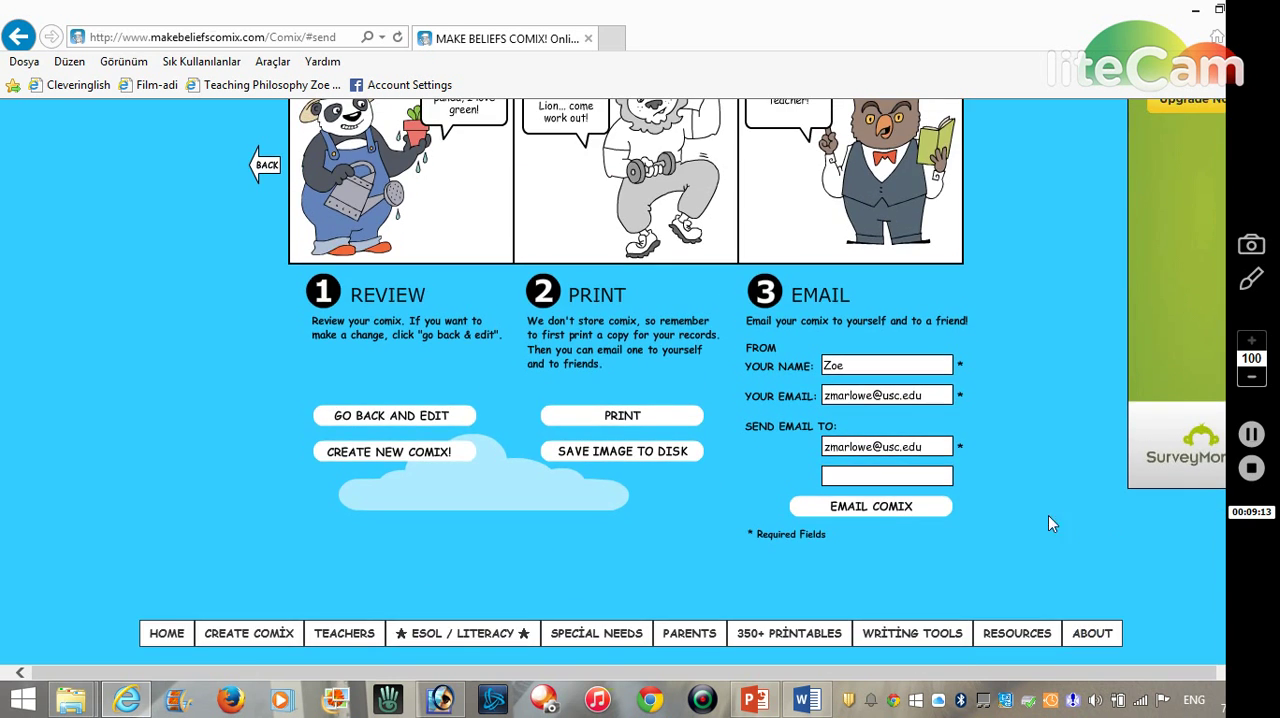
pyautogui.scroll(2, 1093, 539)
pyautogui.scroll(-1, 1093, 539)
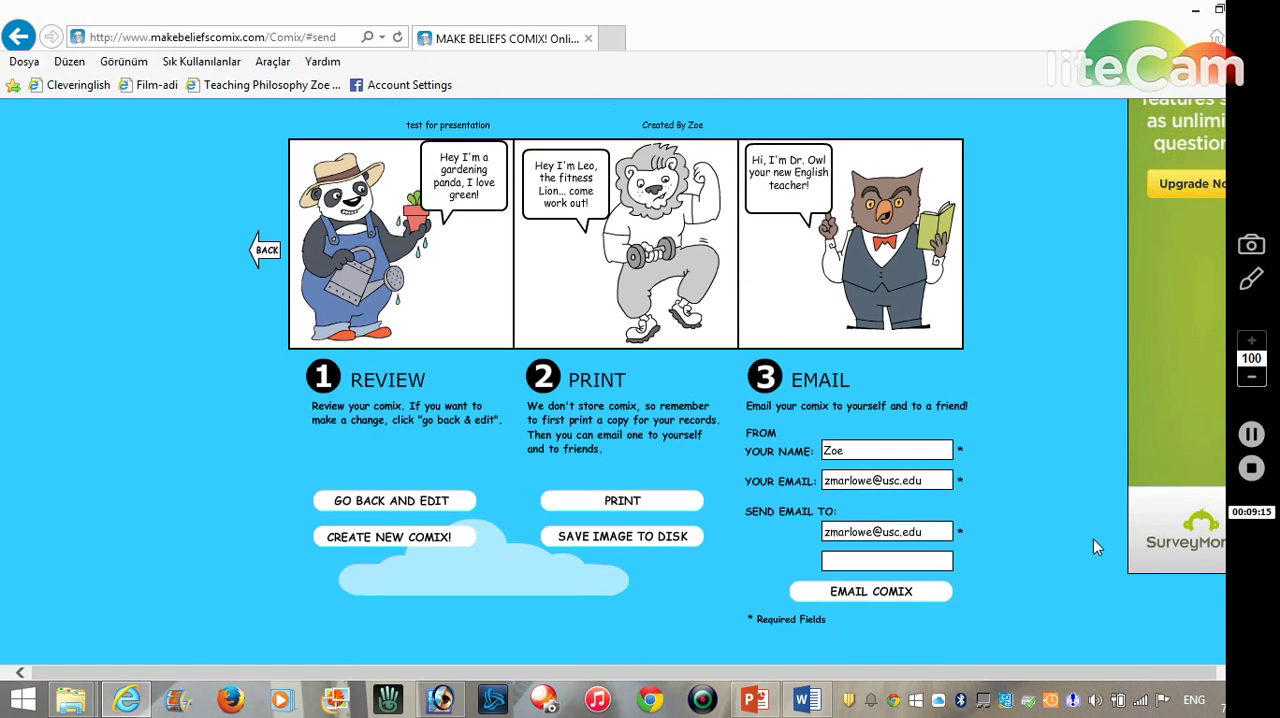
pyautogui.click(872, 592)
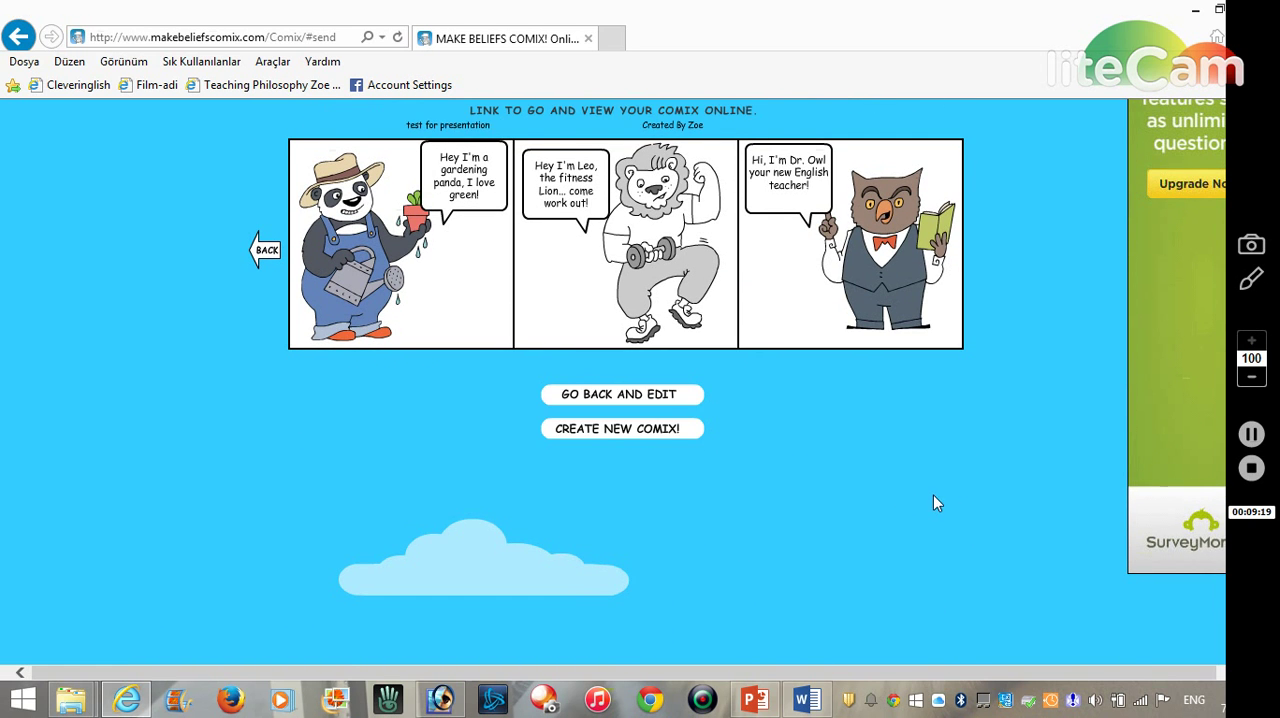
pyautogui.scroll(1, 938, 493)
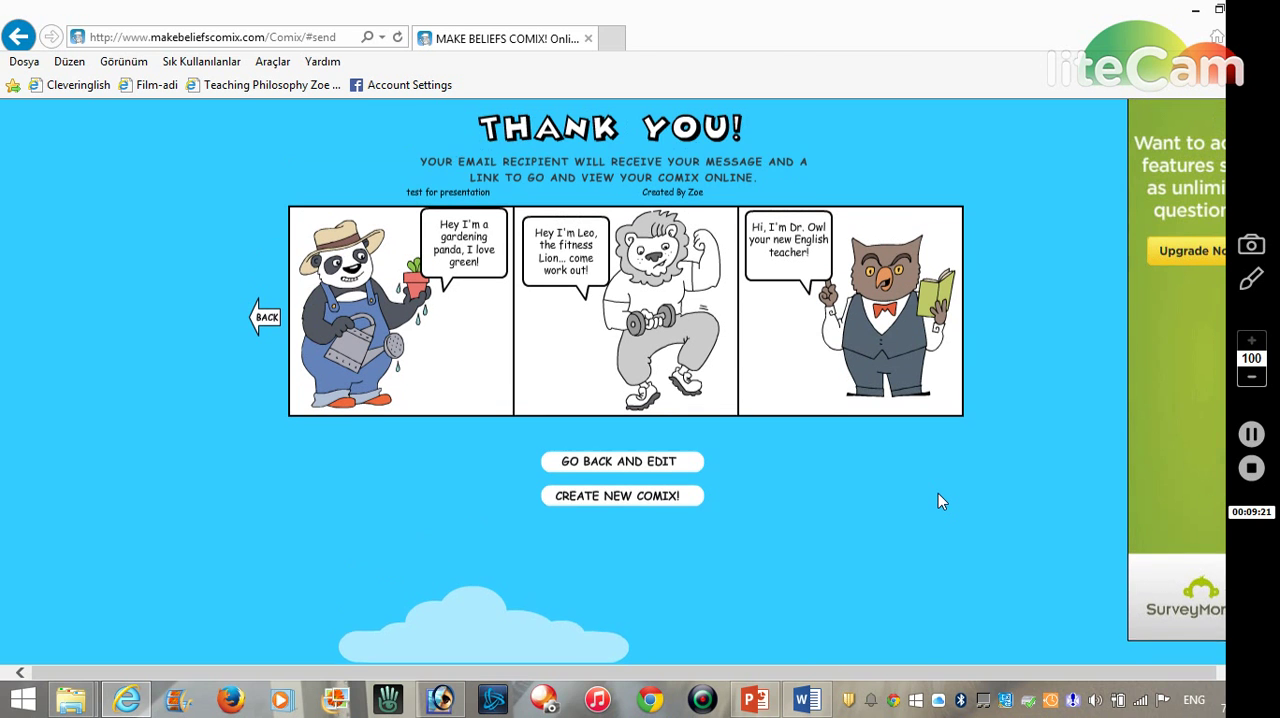